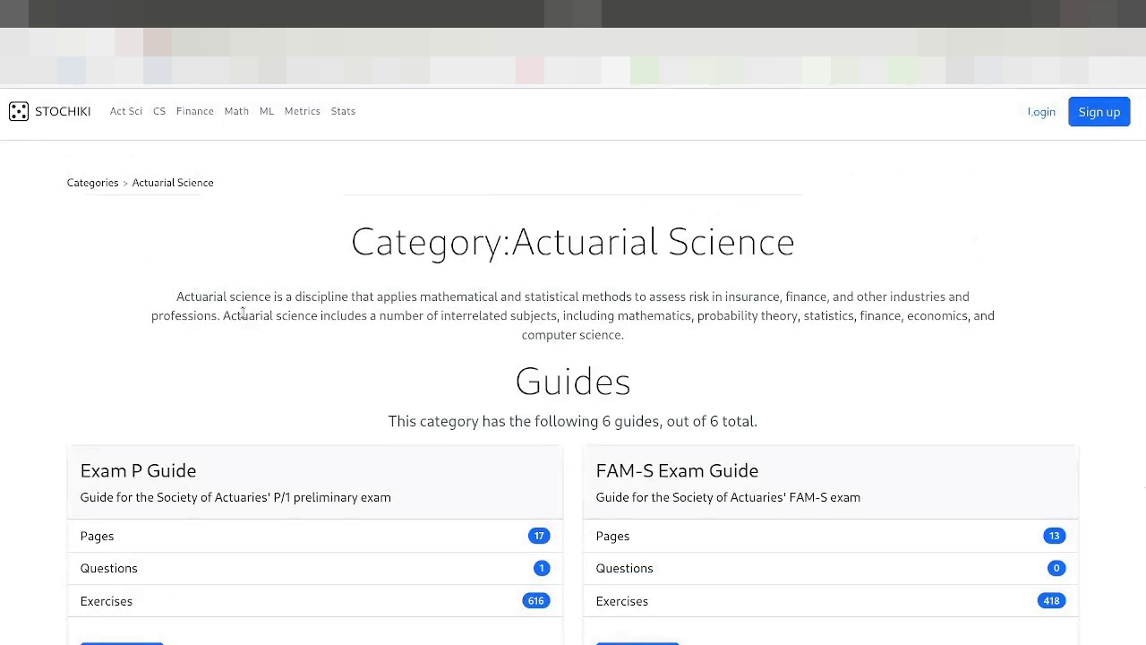
Step: Open the Exam FM guide and go to its practice exams
{"action": "scroll", "coordinate": [245, 343], "scroll_direction": "down", "scroll_amount": 5}
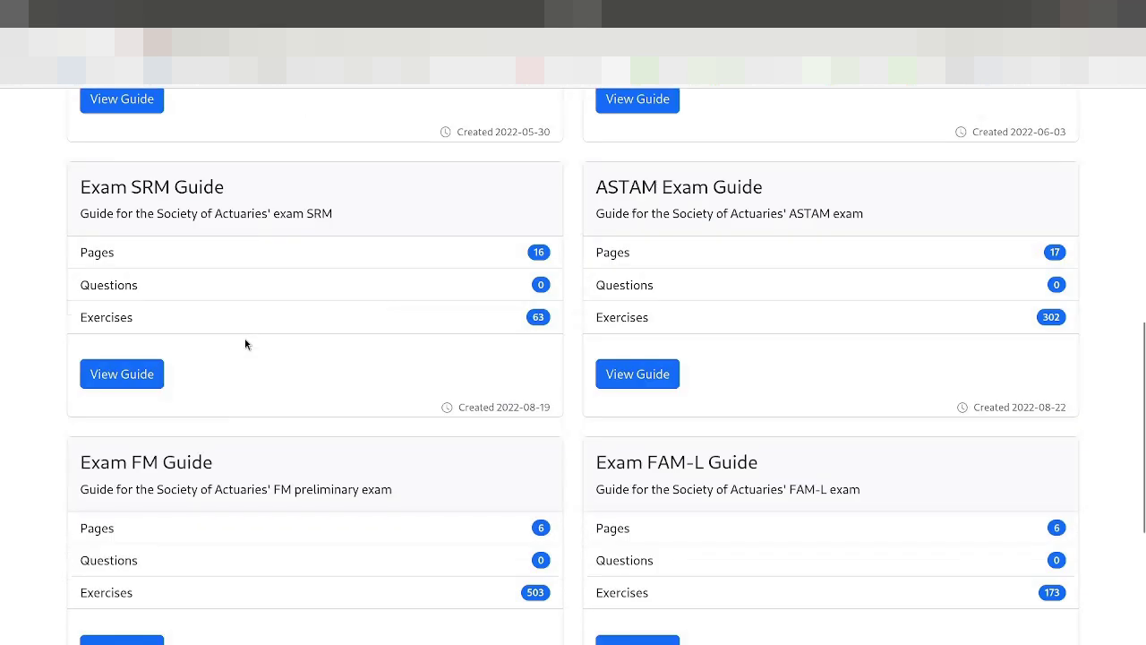
{"action": "scroll", "coordinate": [245, 344], "scroll_direction": "down", "scroll_amount": 3}
{"action": "scroll", "coordinate": [148, 385], "scroll_direction": "up", "scroll_amount": 2}
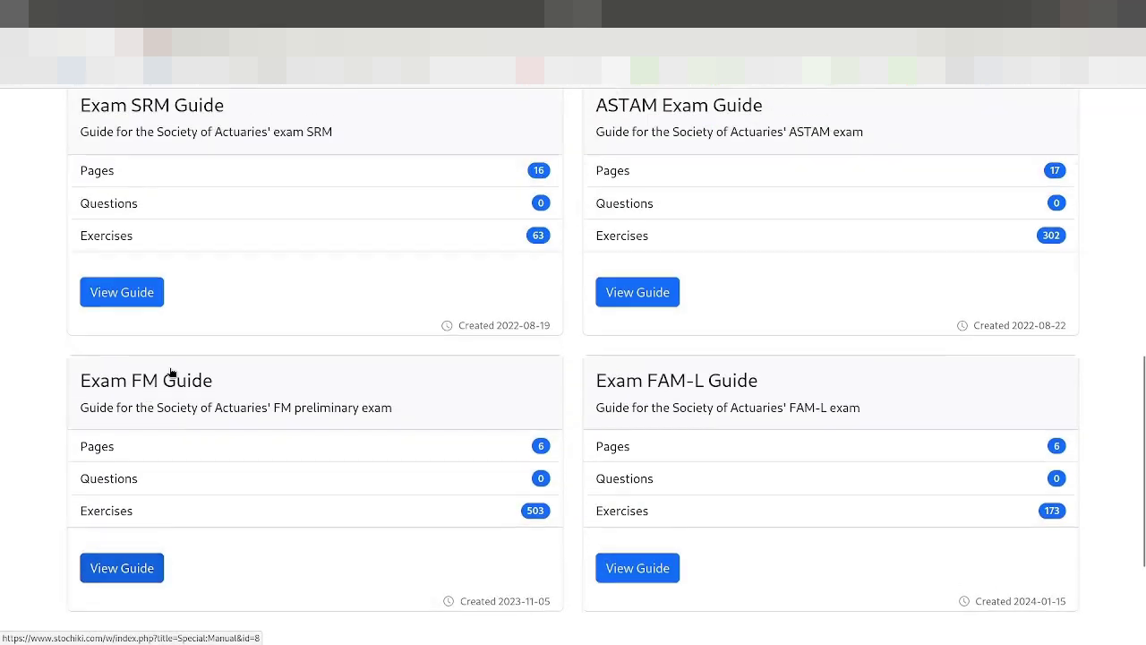
{"action": "scroll", "coordinate": [179, 358], "scroll_direction": "down", "scroll_amount": 1}
{"action": "scroll", "coordinate": [187, 334], "scroll_direction": "down", "scroll_amount": 1}
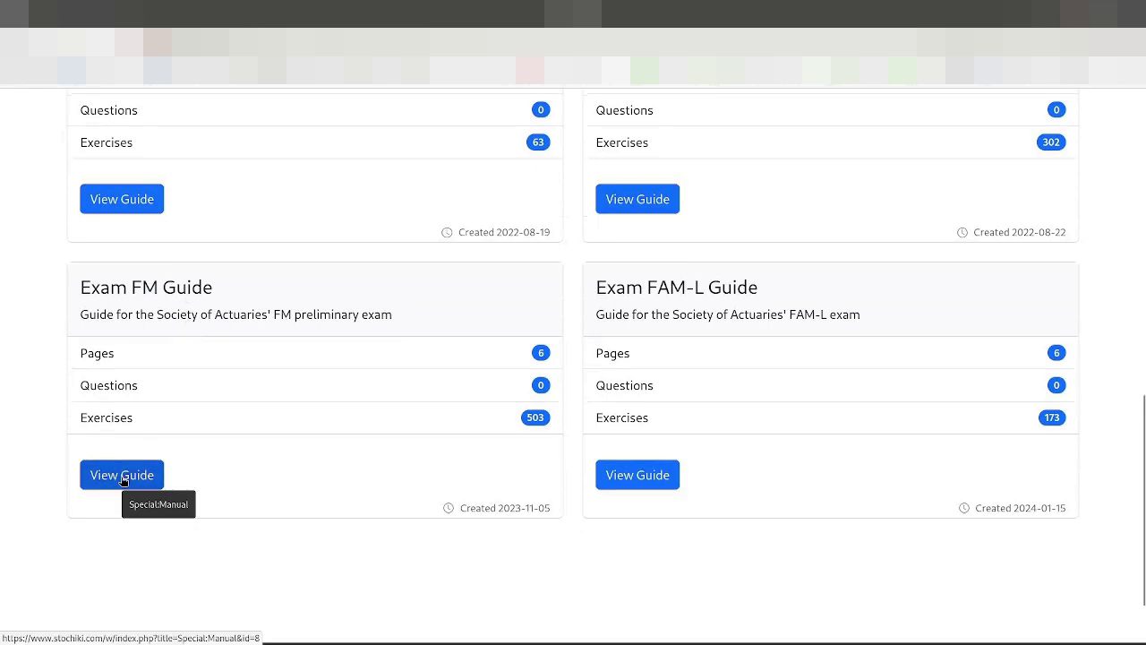
{"action": "left_click", "coordinate": [122, 476]}
{"action": "scroll", "coordinate": [131, 435], "scroll_direction": "down", "scroll_amount": 2}
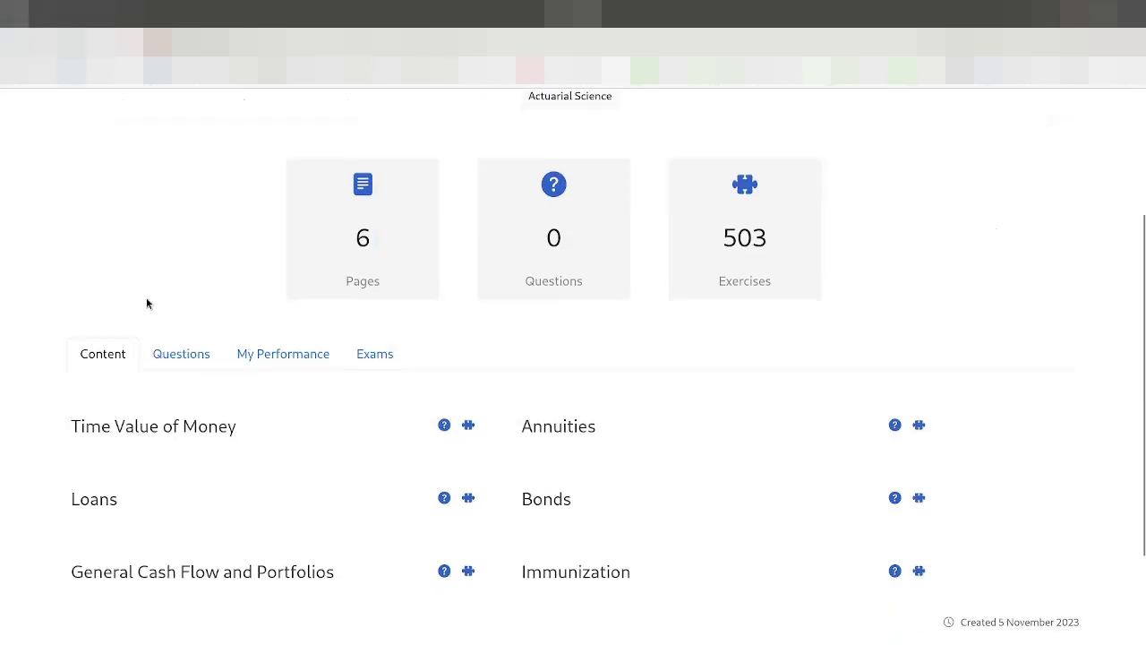
{"action": "scroll", "coordinate": [150, 287], "scroll_direction": "up", "scroll_amount": 2}
{"action": "scroll", "coordinate": [152, 304], "scroll_direction": "down", "scroll_amount": 2}
{"action": "left_click", "coordinate": [381, 359]}
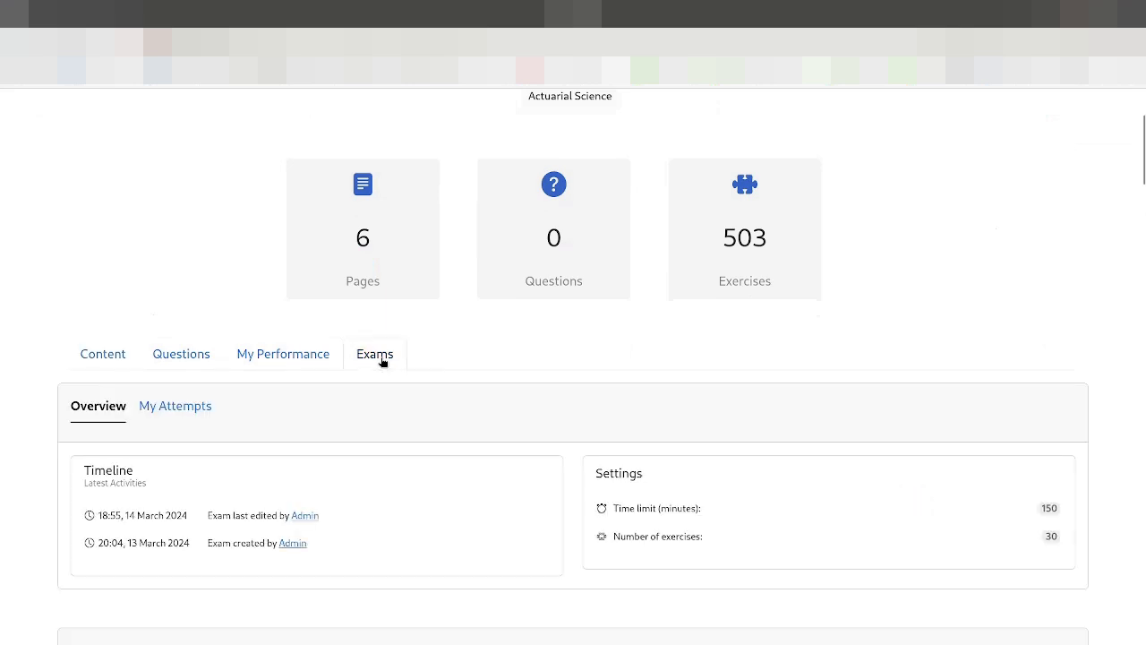
Step: Open My Attempts for the first Exam FM practice exam
{"action": "scroll", "coordinate": [246, 444], "scroll_direction": "down", "scroll_amount": 3}
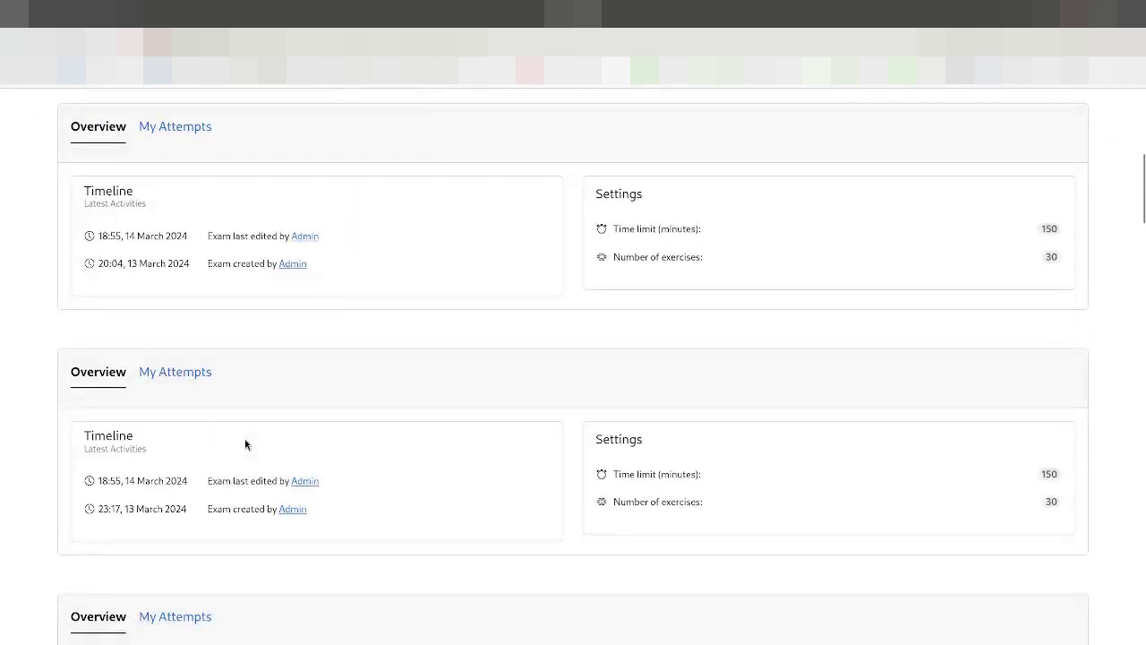
{"action": "scroll", "coordinate": [233, 442], "scroll_direction": "down", "scroll_amount": 5}
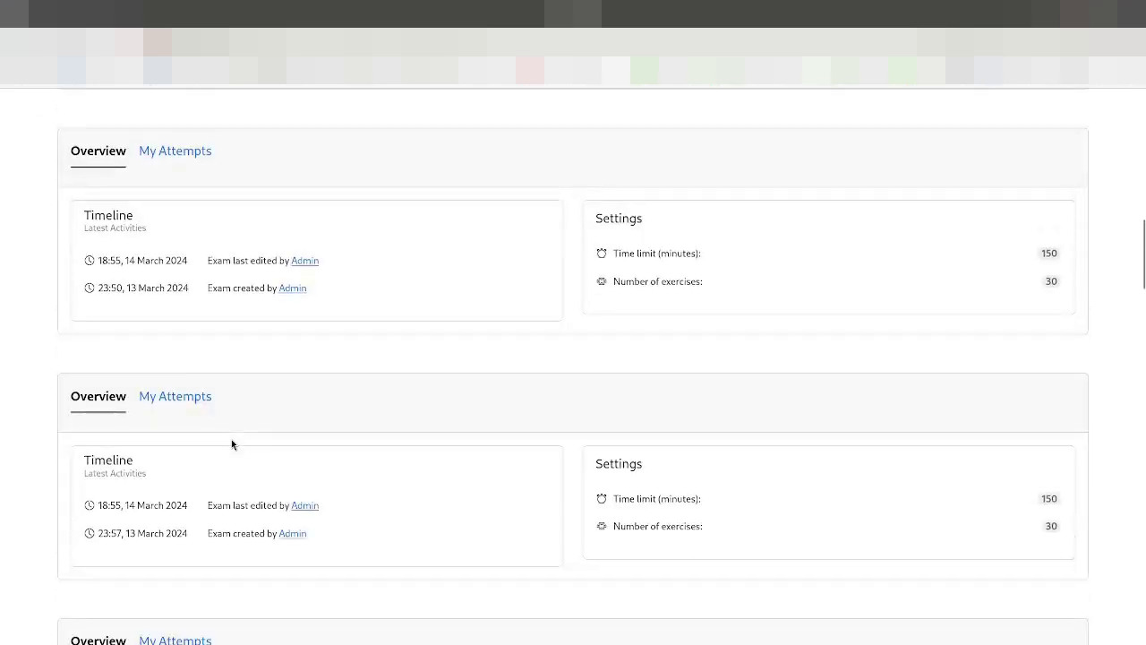
{"action": "scroll", "coordinate": [231, 439], "scroll_direction": "down", "scroll_amount": 6}
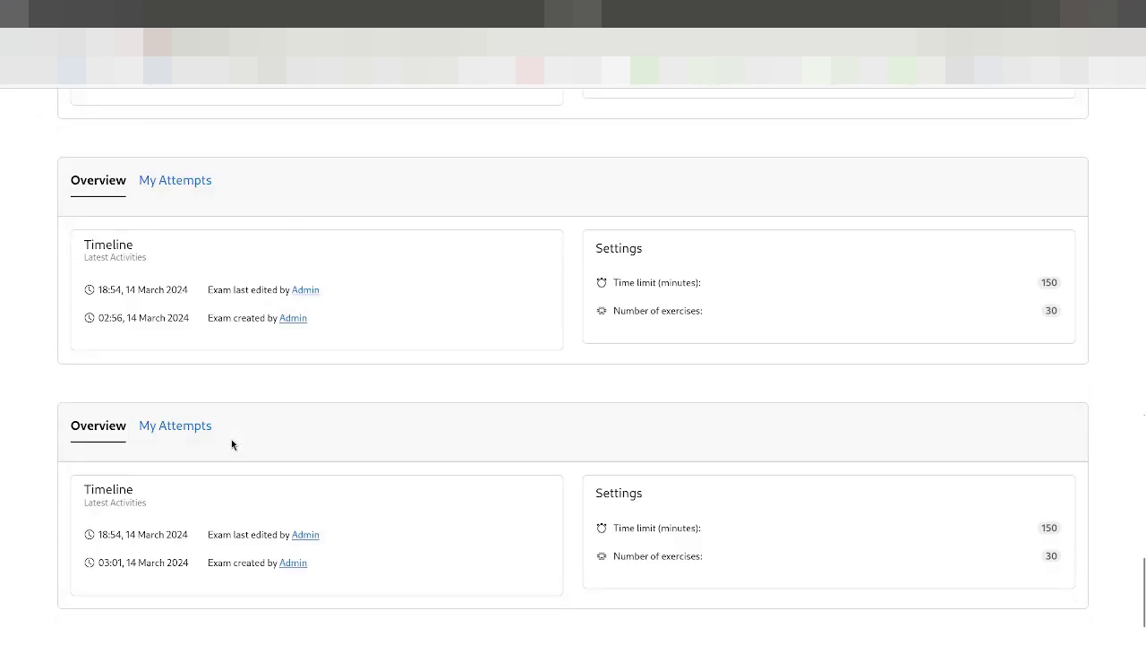
{"action": "scroll", "coordinate": [231, 439], "scroll_direction": "down", "scroll_amount": 5}
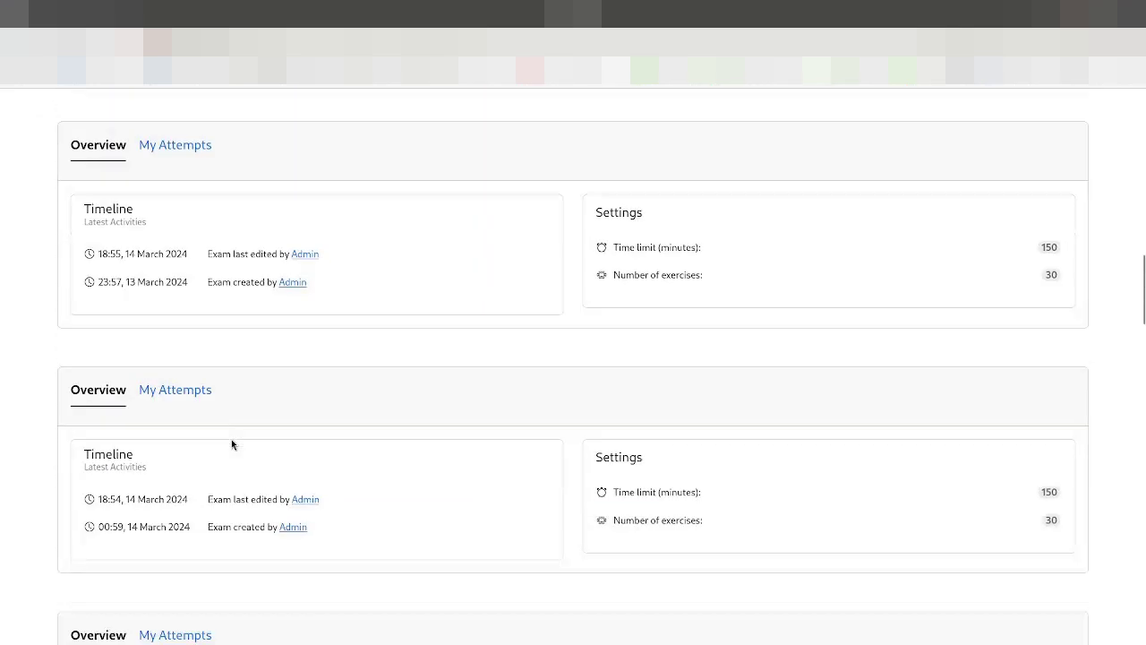
{"action": "scroll", "coordinate": [231, 439], "scroll_direction": "up", "scroll_amount": 15}
{"action": "scroll", "coordinate": [231, 439], "scroll_direction": "down", "scroll_amount": 1}
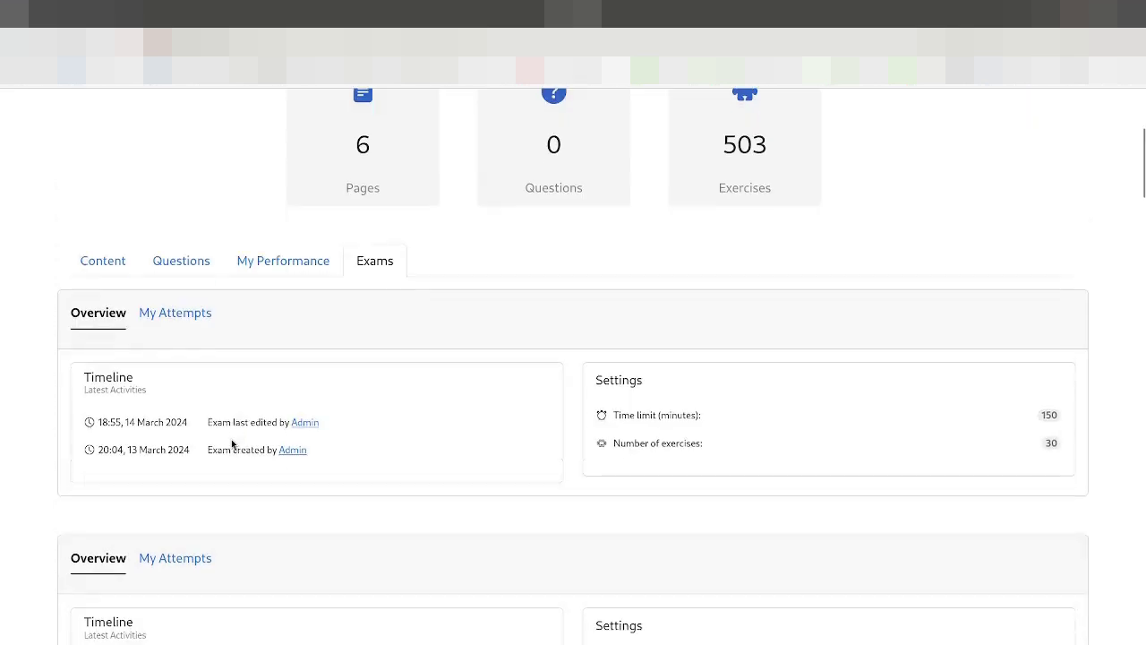
{"action": "left_click", "coordinate": [183, 324]}
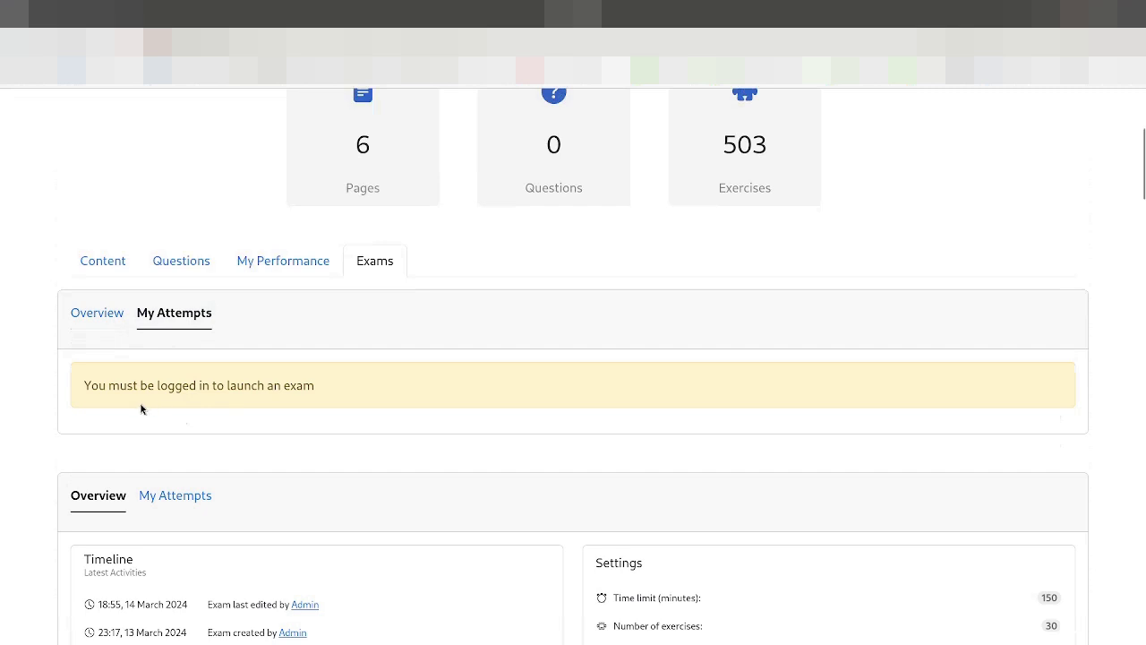
{"action": "scroll", "coordinate": [295, 397], "scroll_direction": "up", "scroll_amount": 3}
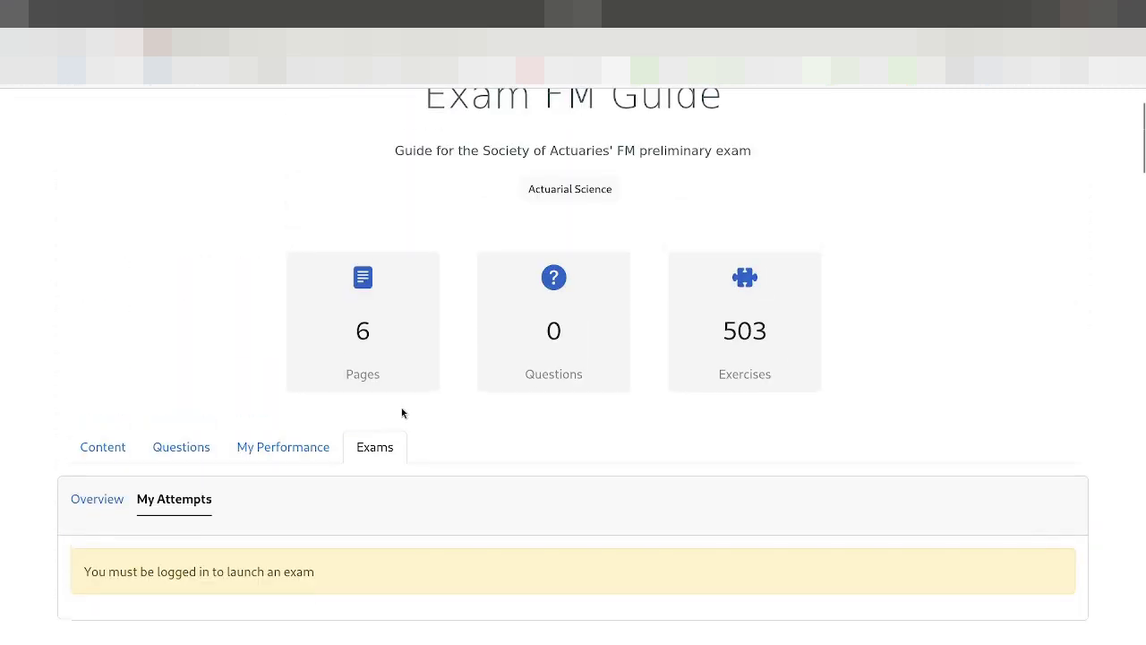
Step: Log in with the account password and return to the guide's Exams tab
{"action": "left_click", "coordinate": [1046, 113]}
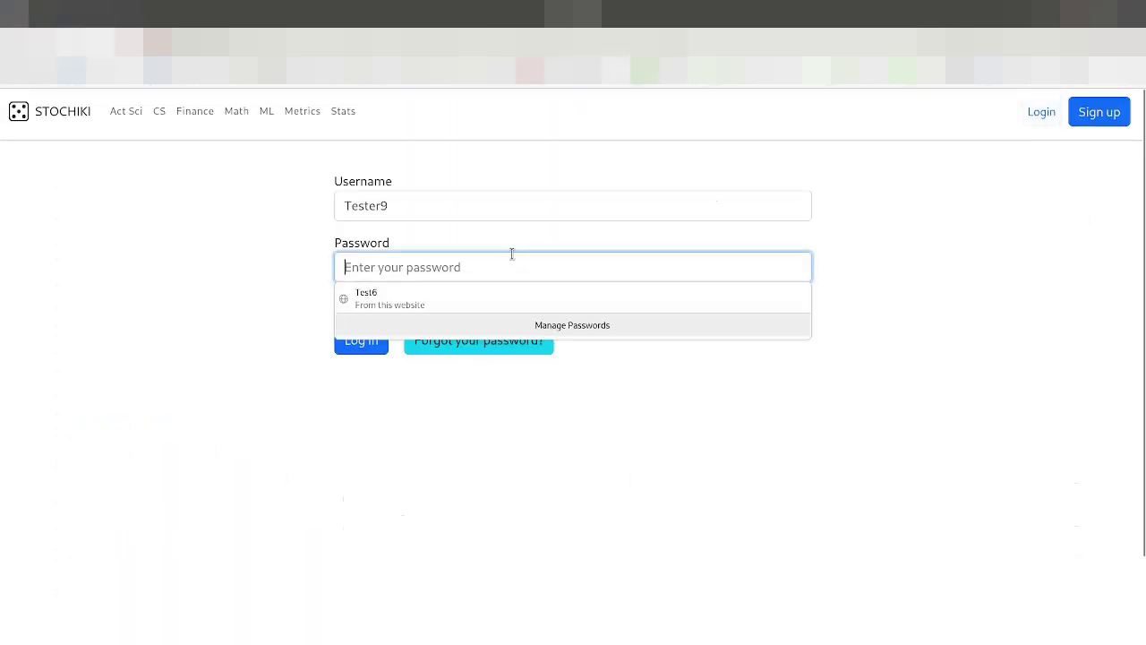
{"action": "type", "text": "password1"}
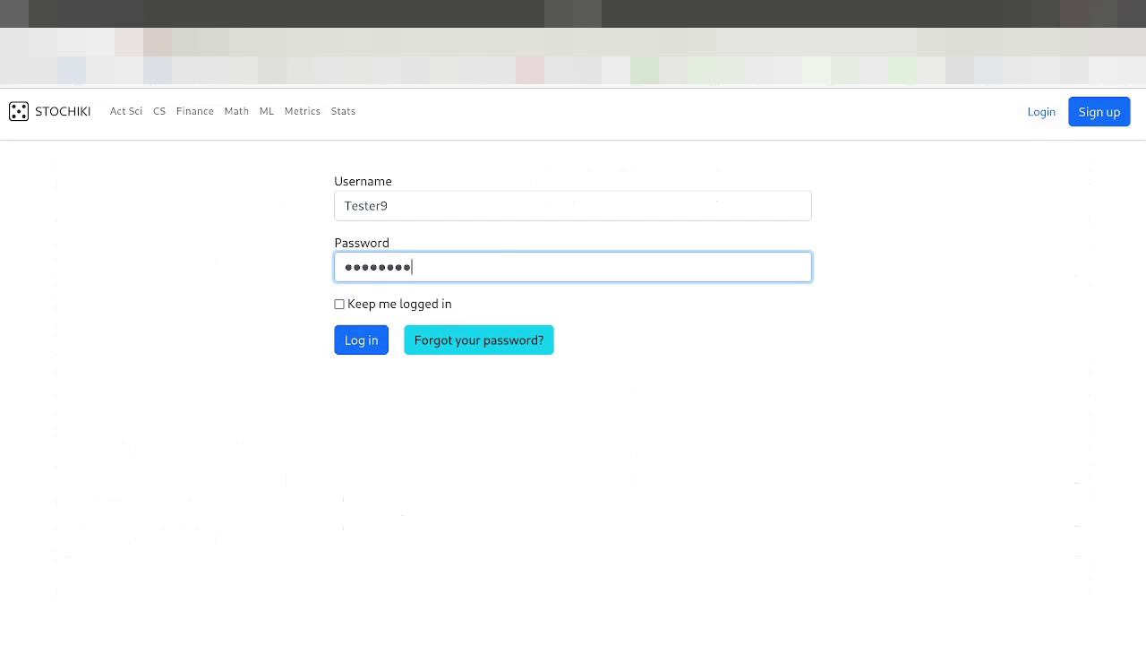
{"action": "key", "text": "Return"}
{"action": "scroll", "coordinate": [205, 396], "scroll_direction": "down", "scroll_amount": 3}
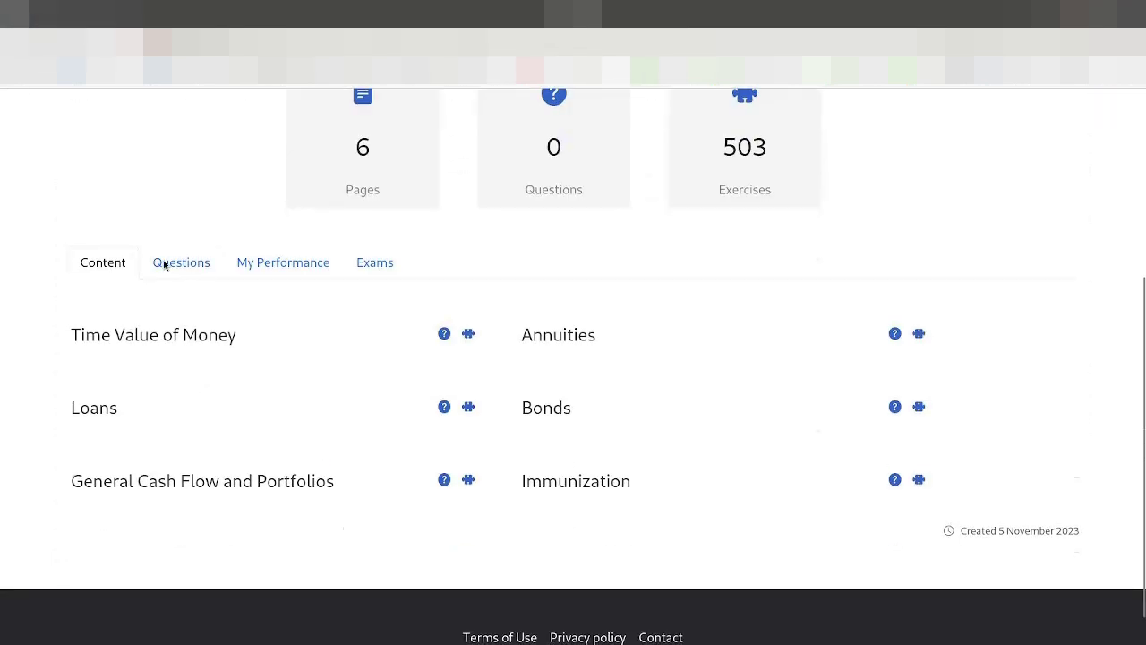
{"action": "scroll", "coordinate": [167, 281], "scroll_direction": "up", "scroll_amount": 2}
{"action": "left_click", "coordinate": [374, 448]}
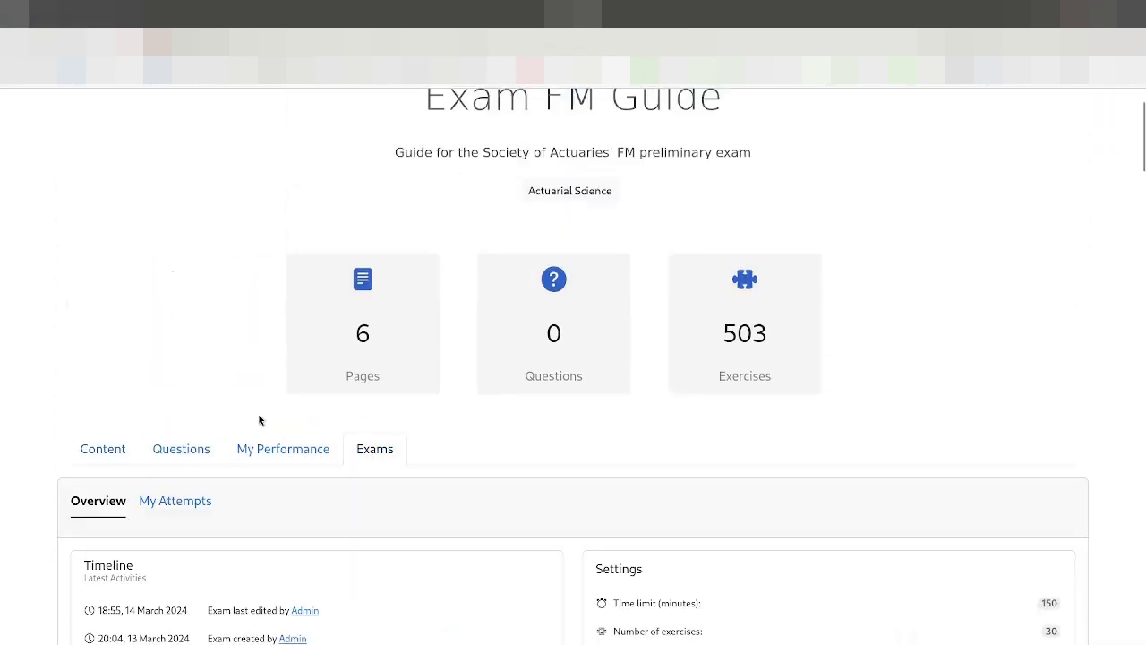
Step: Open My Attempts on the first exam card and launch a new attempt
{"action": "scroll", "coordinate": [258, 417], "scroll_direction": "down", "scroll_amount": 2}
{"action": "left_click", "coordinate": [170, 315]}
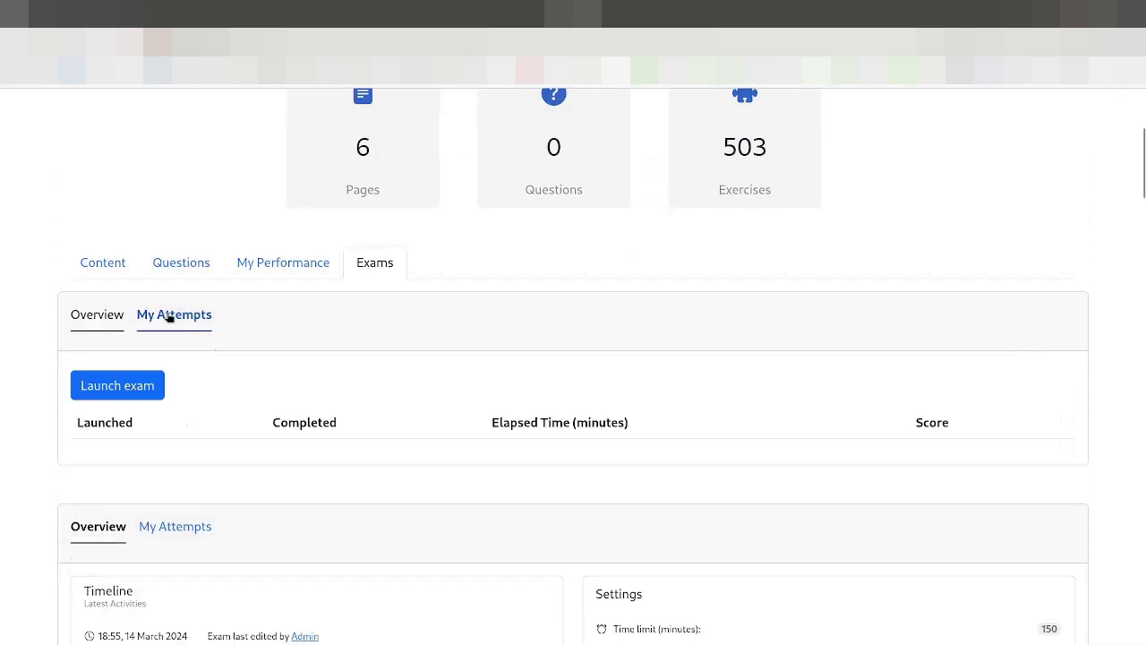
{"action": "left_click", "coordinate": [114, 388]}
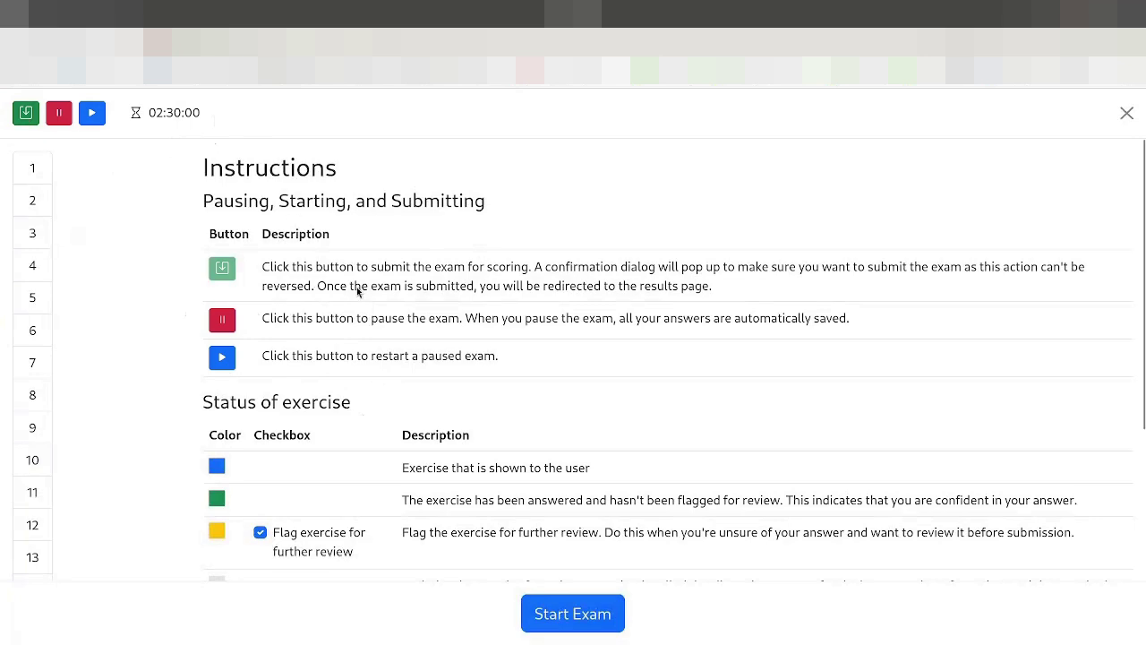
{"action": "scroll", "coordinate": [389, 312], "scroll_direction": "down", "scroll_amount": 2}
{"action": "scroll", "coordinate": [333, 353], "scroll_direction": "up", "scroll_amount": 2}
{"action": "scroll", "coordinate": [305, 361], "scroll_direction": "down", "scroll_amount": 2}
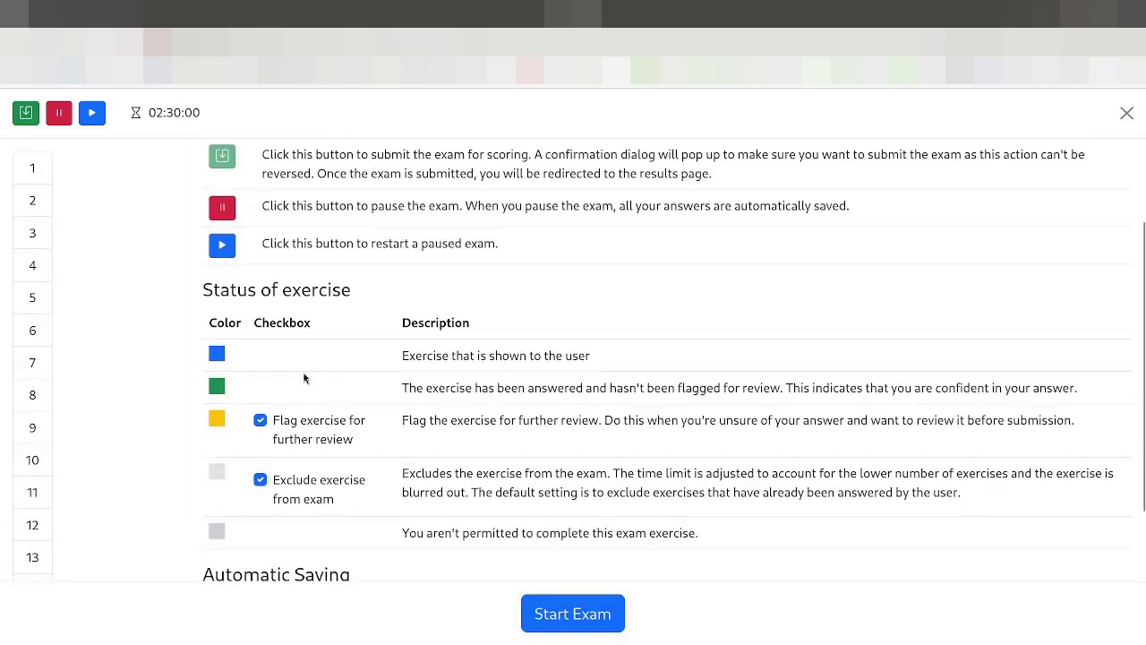
{"action": "scroll", "coordinate": [224, 349], "scroll_direction": "up", "scroll_amount": 2}
{"action": "scroll", "coordinate": [370, 397], "scroll_direction": "down", "scroll_amount": 2}
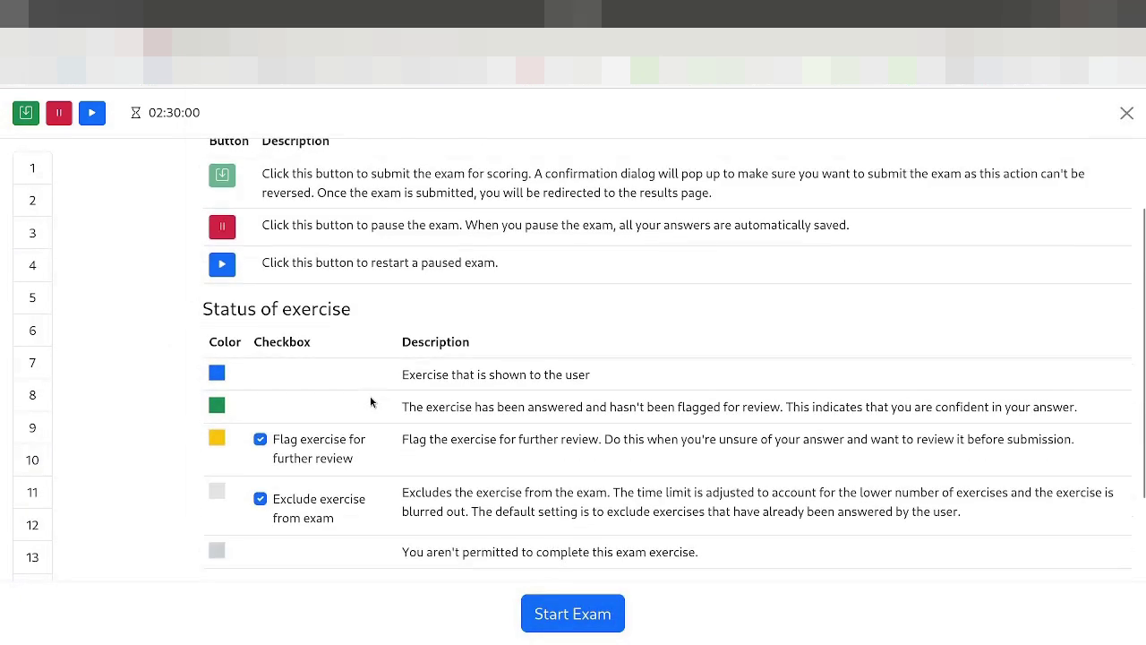
{"action": "scroll", "coordinate": [212, 320], "scroll_direction": "up", "scroll_amount": 2}
{"action": "scroll", "coordinate": [43, 448], "scroll_direction": "down", "scroll_amount": 5}
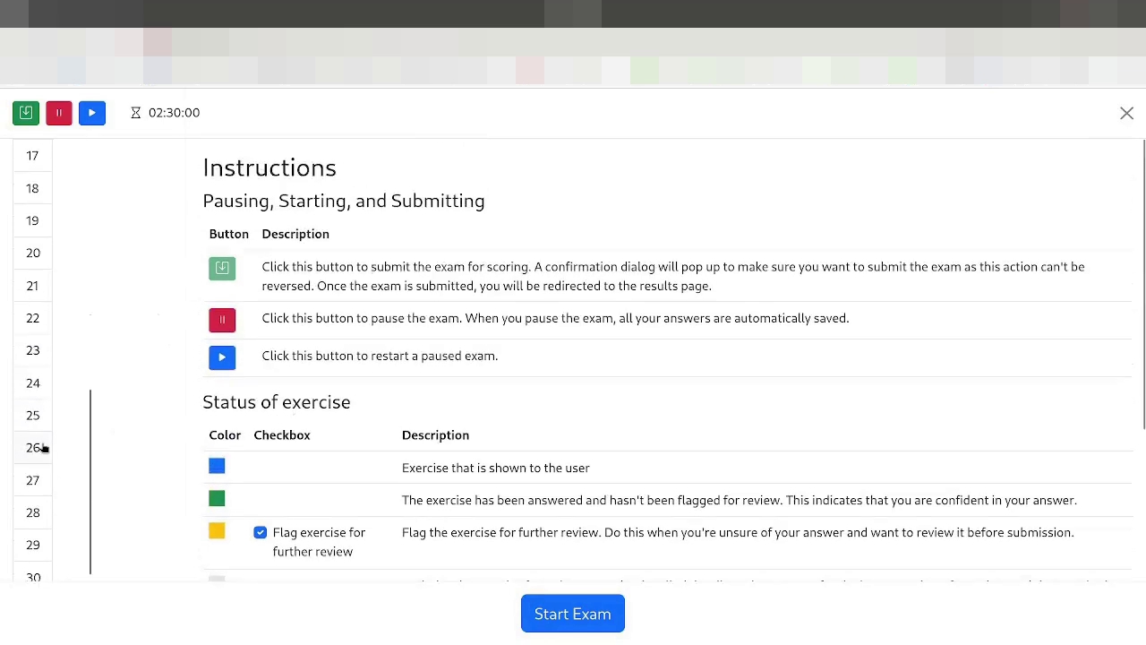
{"action": "scroll", "coordinate": [35, 410], "scroll_direction": "up", "scroll_amount": 5}
{"action": "scroll", "coordinate": [34, 394], "scroll_direction": "up", "scroll_amount": 1}
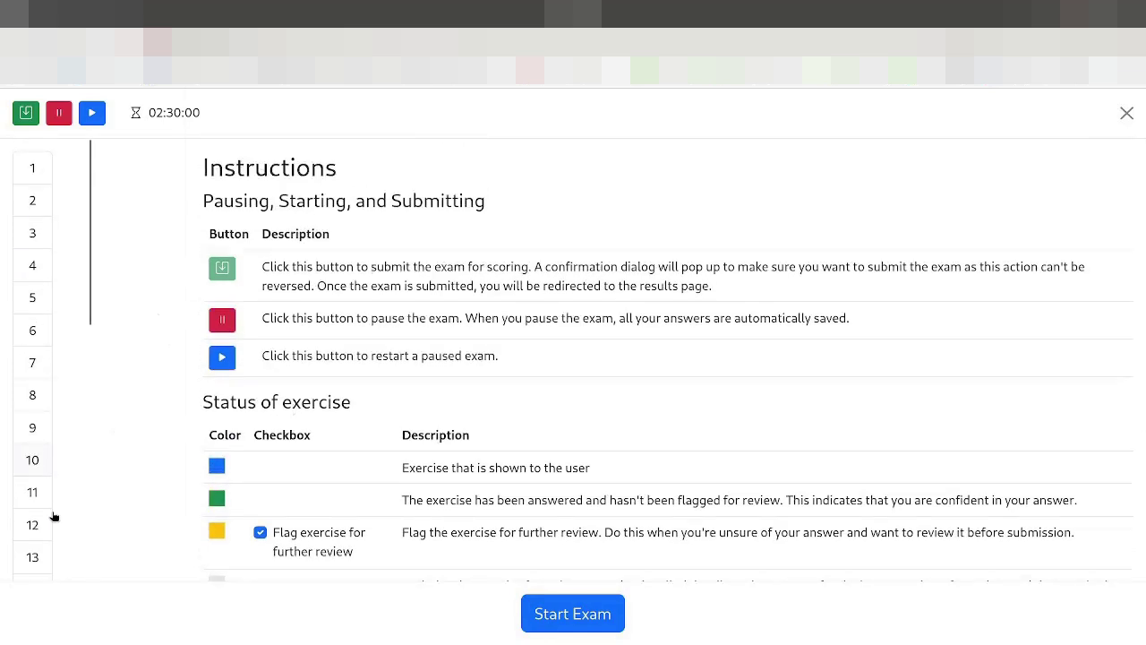
{"action": "scroll", "coordinate": [32, 403], "scroll_direction": "down", "scroll_amount": 6}
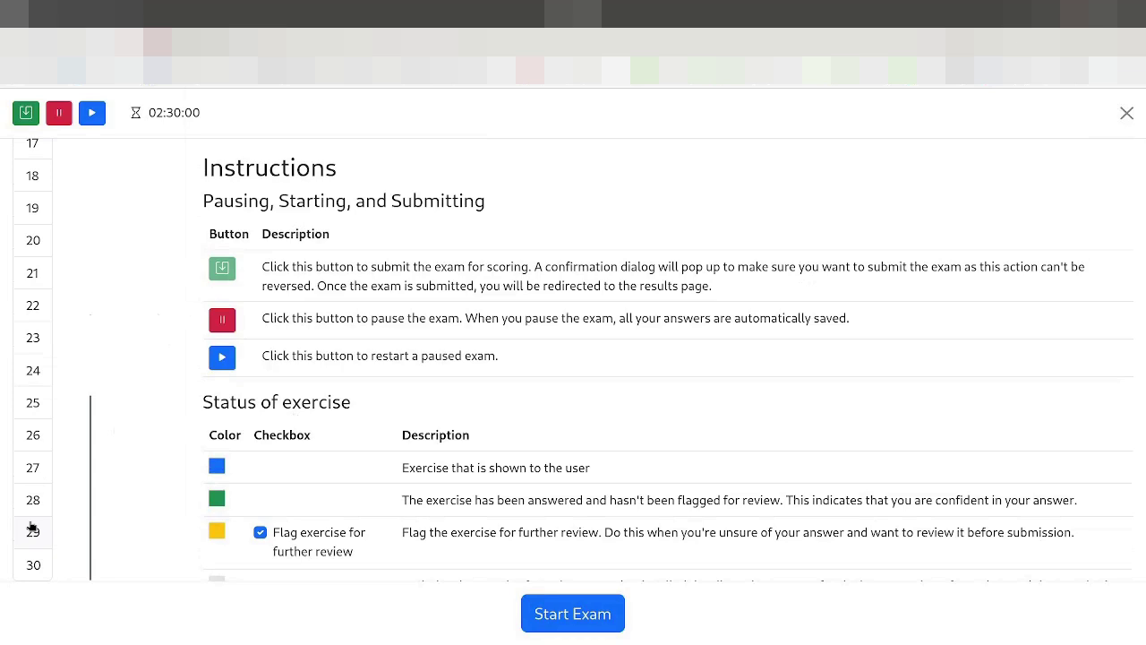
{"action": "scroll", "coordinate": [31, 447], "scroll_direction": "up", "scroll_amount": 6}
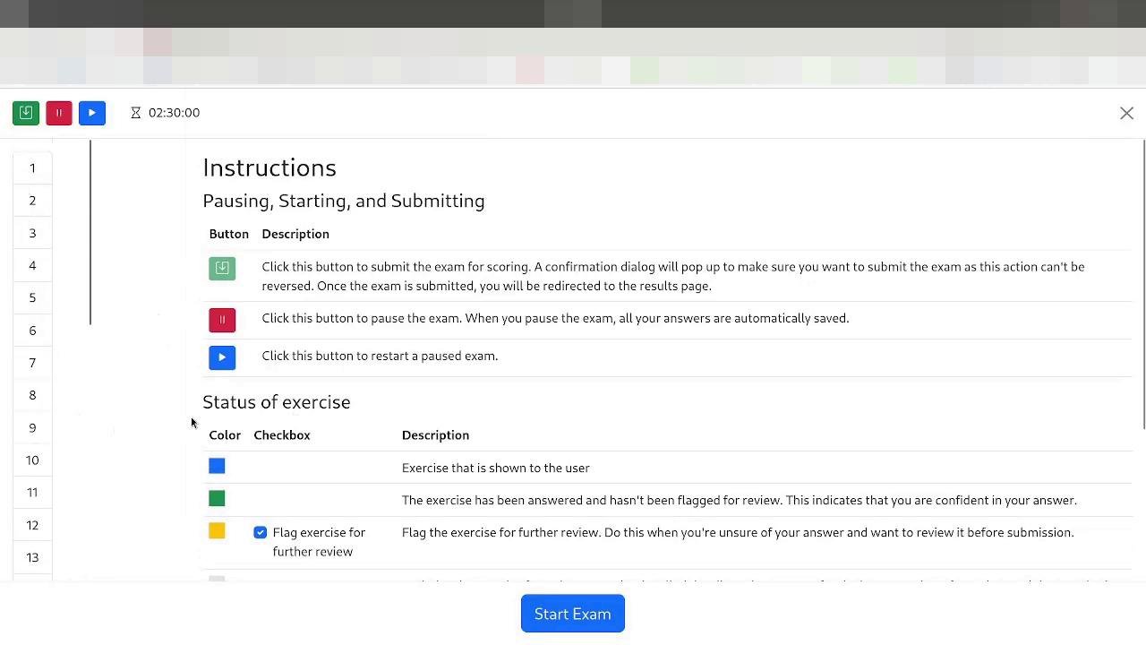
{"action": "scroll", "coordinate": [309, 407], "scroll_direction": "down", "scroll_amount": 1}
{"action": "scroll", "coordinate": [309, 407], "scroll_direction": "up", "scroll_amount": 1}
{"action": "scroll", "coordinate": [32, 430], "scroll_direction": "down", "scroll_amount": 5}
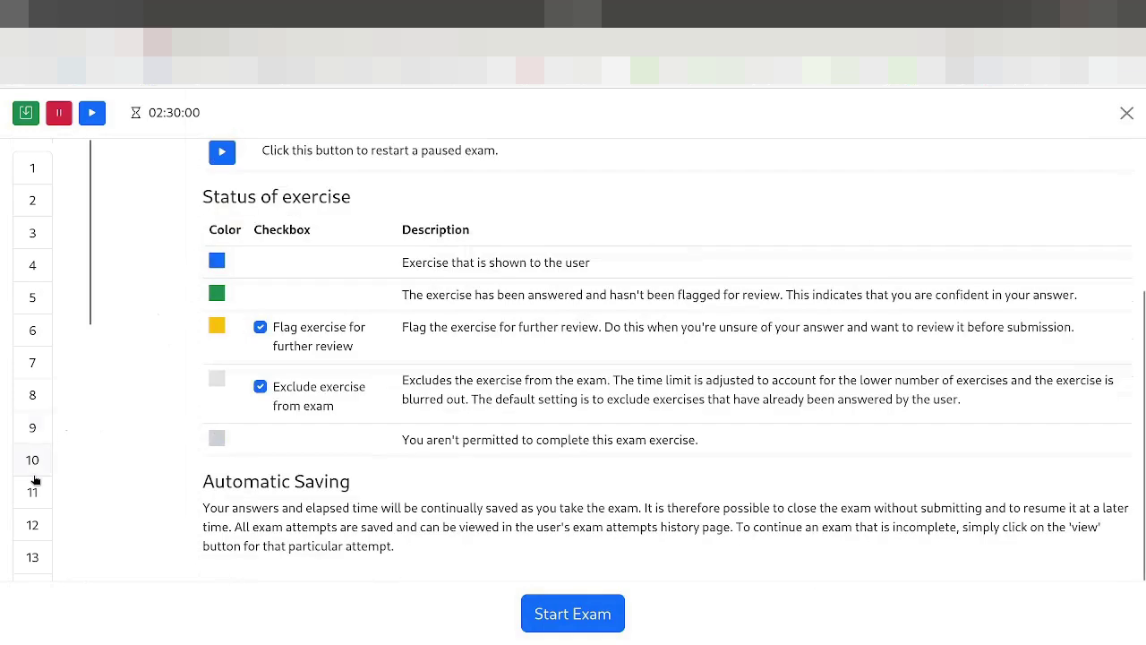
{"action": "scroll", "coordinate": [35, 439], "scroll_direction": "down", "scroll_amount": 5}
{"action": "scroll", "coordinate": [36, 532], "scroll_direction": "up", "scroll_amount": 5}
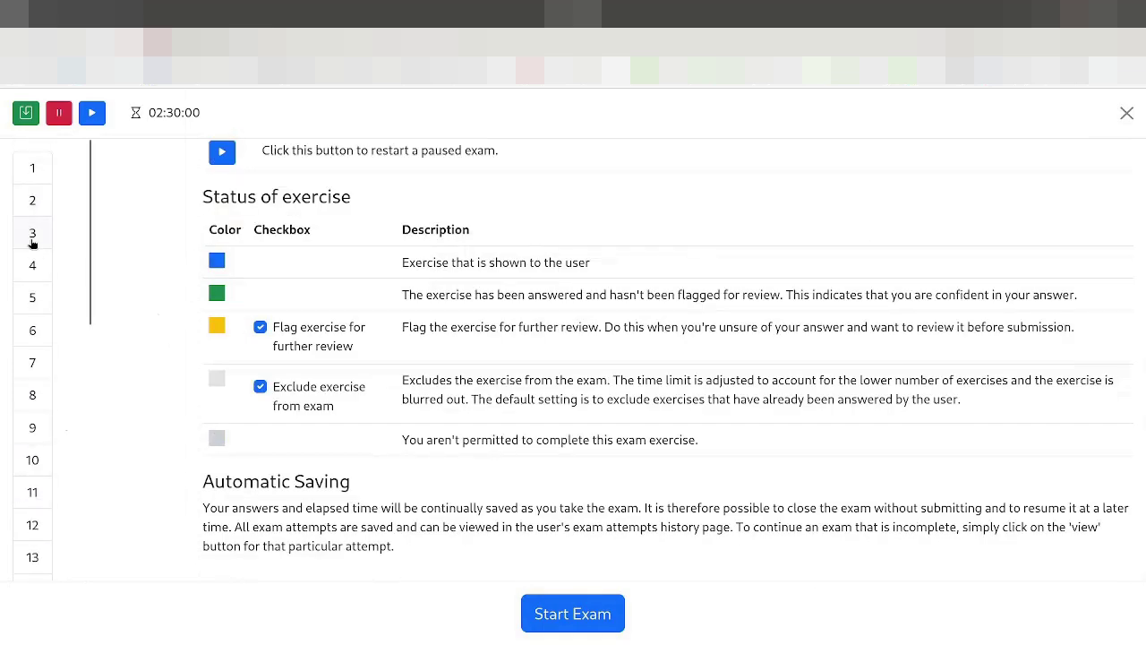
{"action": "scroll", "coordinate": [368, 415], "scroll_direction": "up", "scroll_amount": 5}
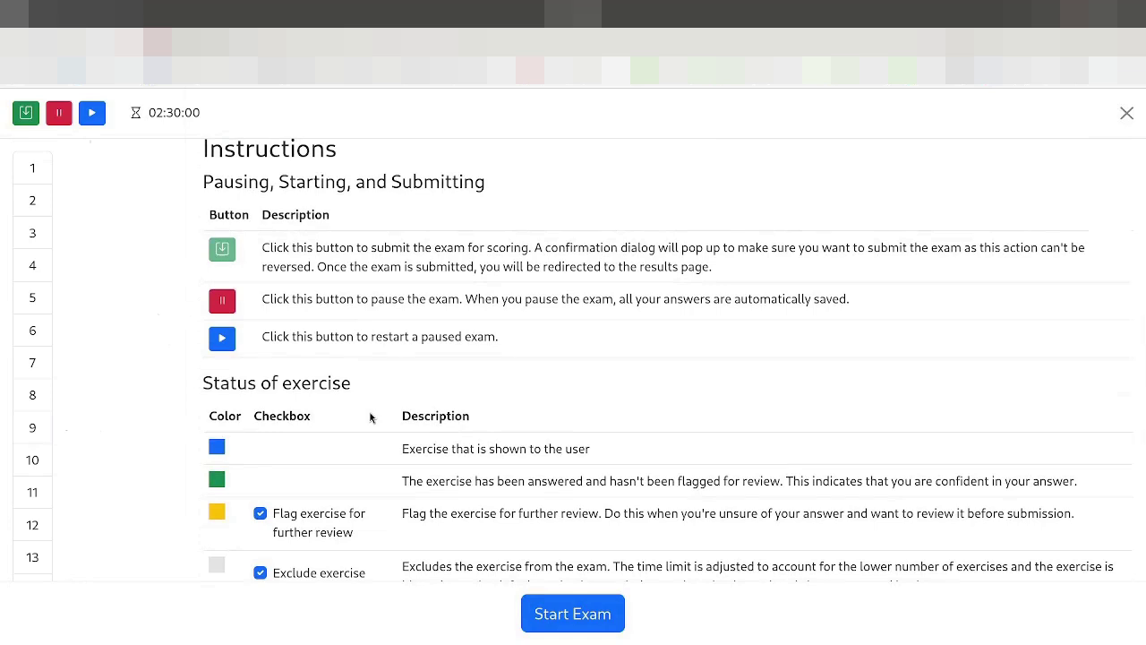
{"action": "scroll", "coordinate": [369, 421], "scroll_direction": "down", "scroll_amount": 2}
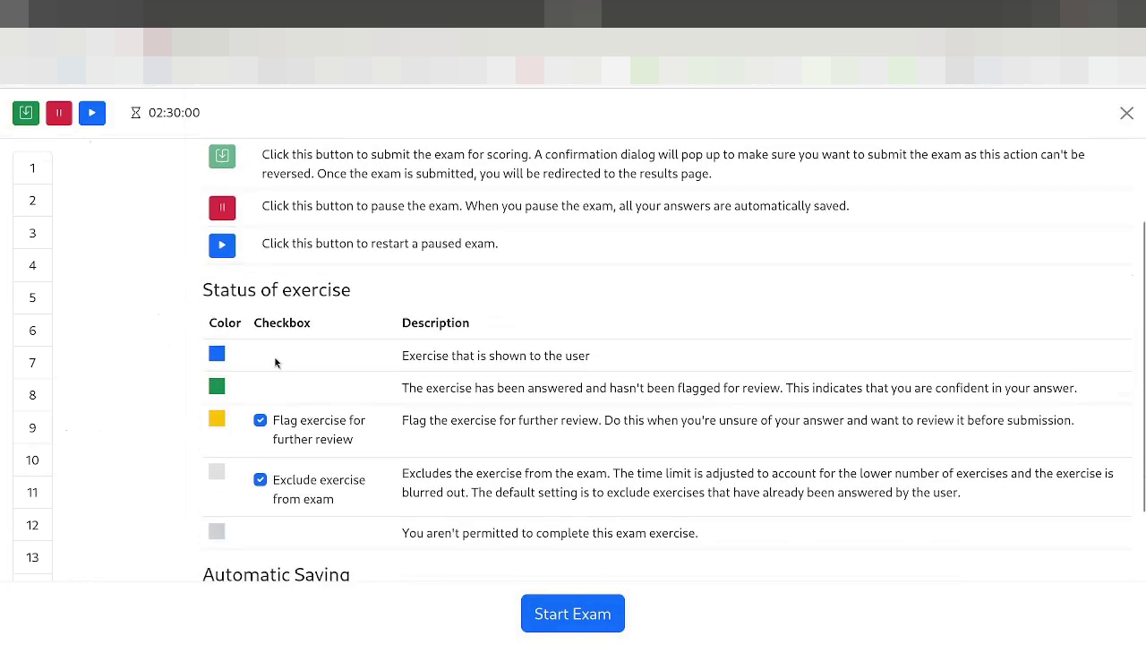
{"action": "scroll", "coordinate": [230, 379], "scroll_direction": "up", "scroll_amount": 2}
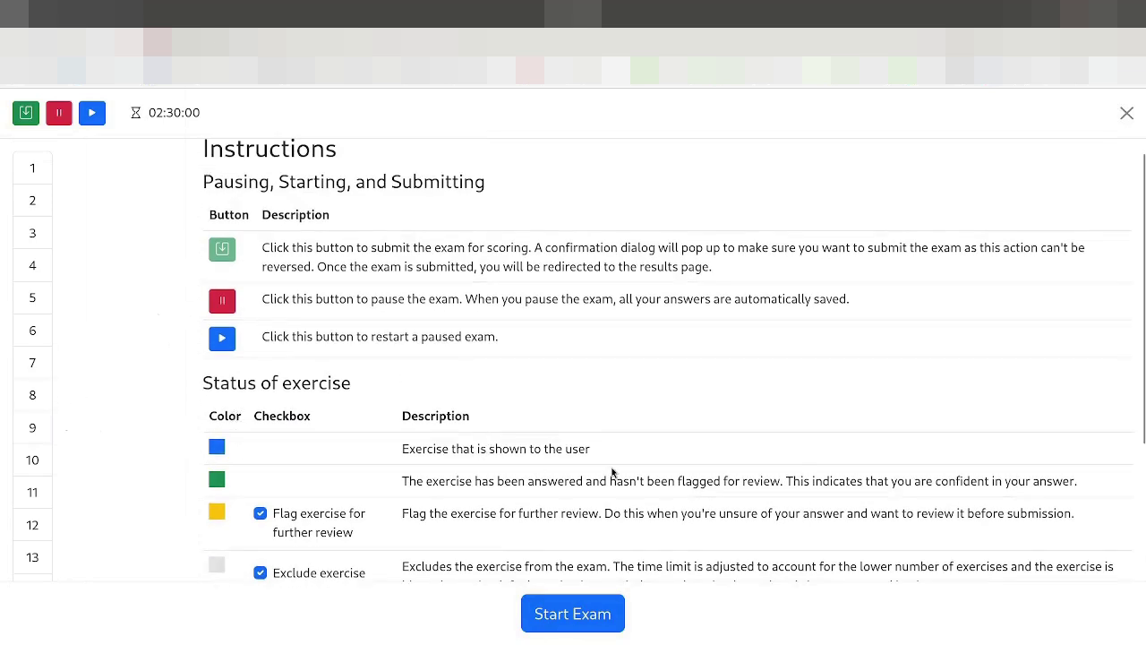
{"action": "scroll", "coordinate": [228, 390], "scroll_direction": "down", "scroll_amount": 2}
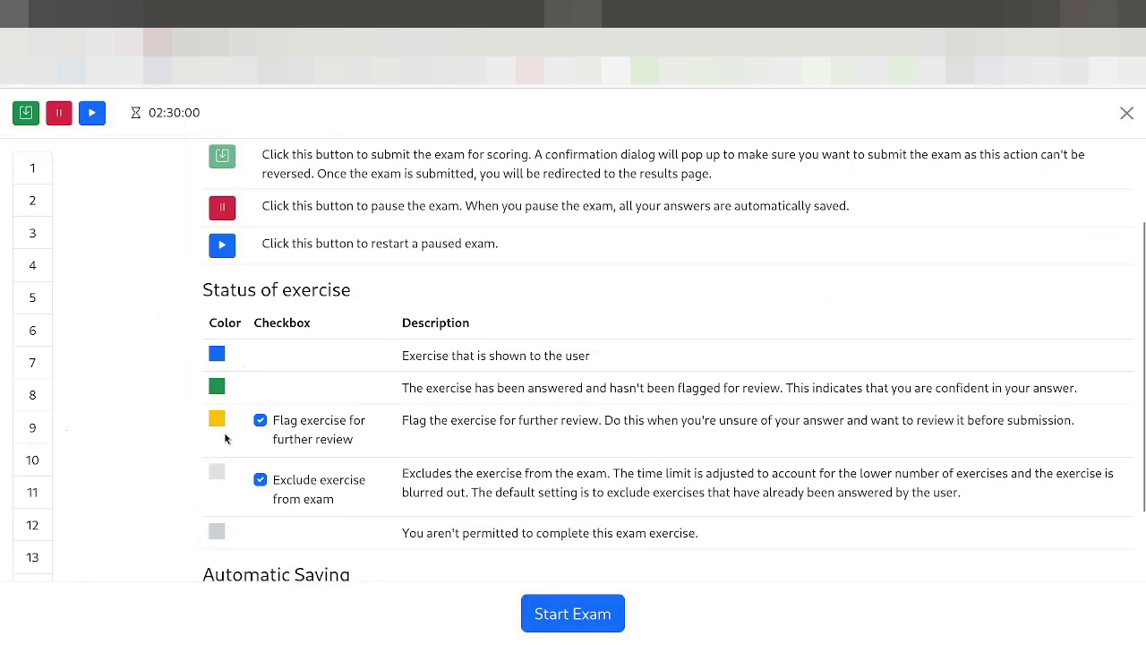
{"action": "scroll", "coordinate": [217, 427], "scroll_direction": "down", "scroll_amount": 1}
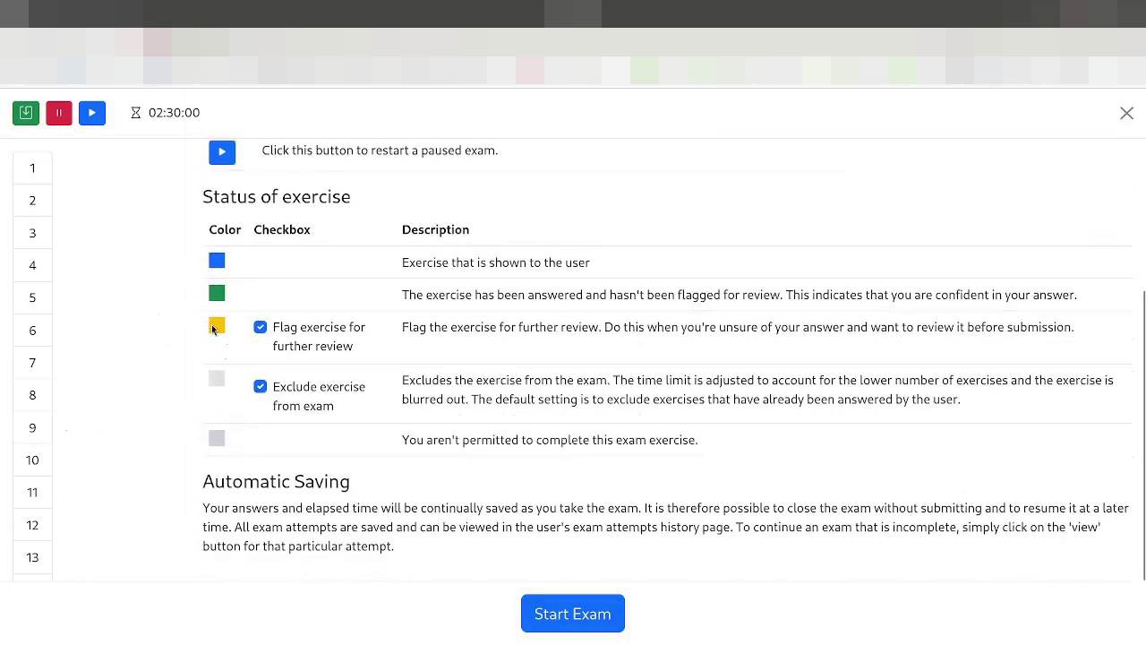
{"action": "scroll", "coordinate": [349, 437], "scroll_direction": "up", "scroll_amount": 1}
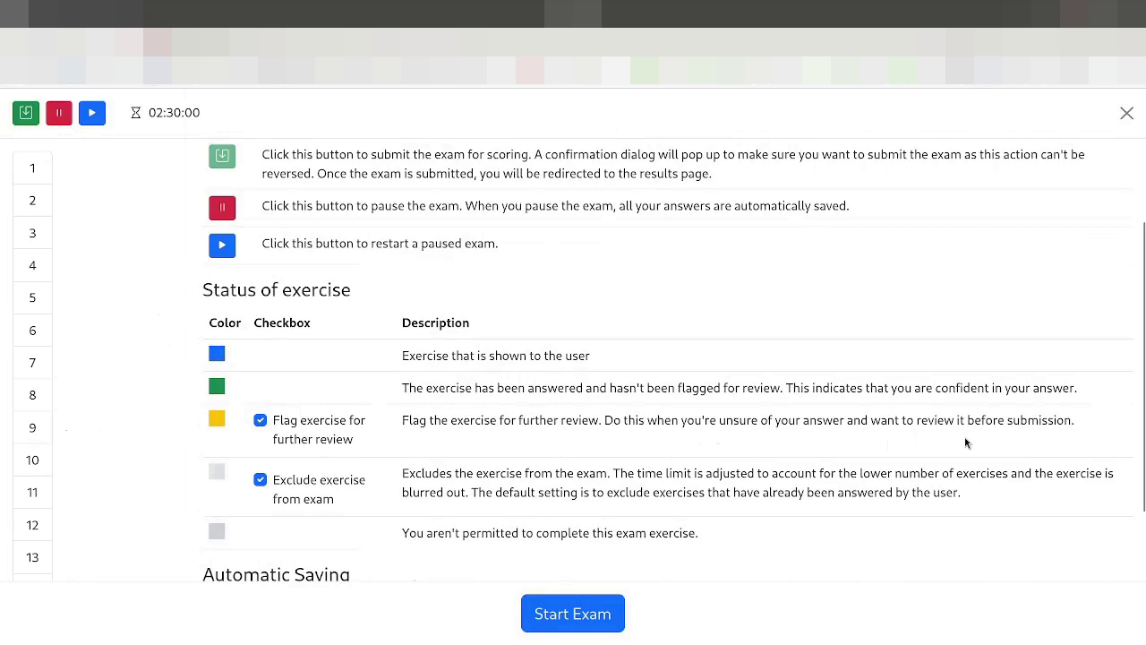
{"action": "scroll", "coordinate": [564, 418], "scroll_direction": "down", "scroll_amount": 2}
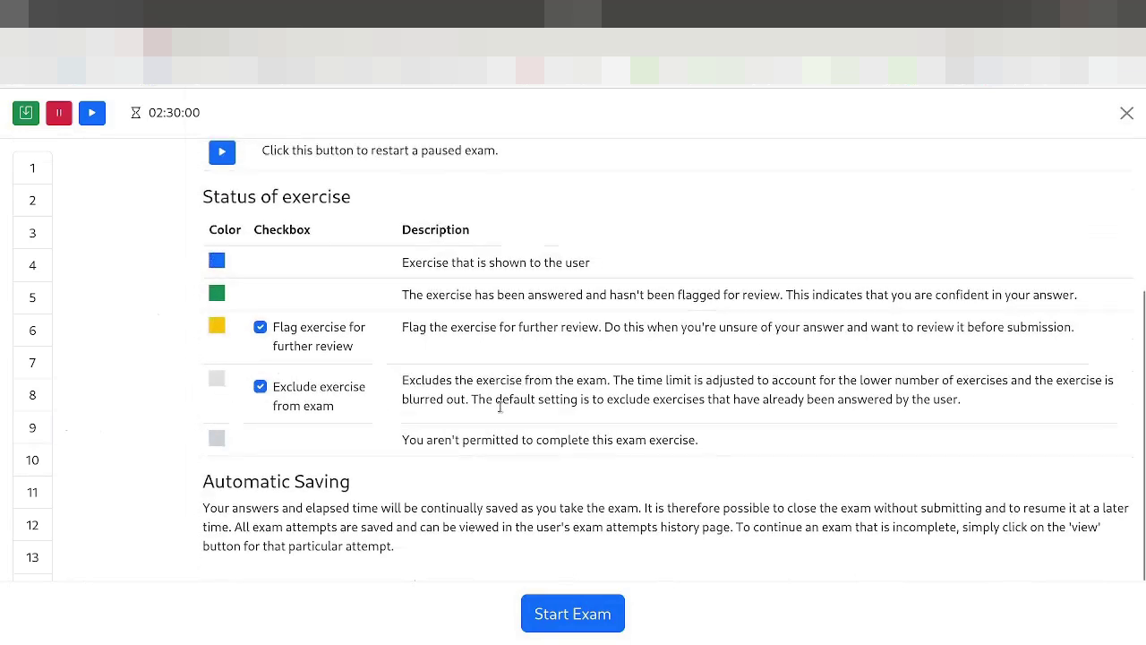
{"action": "scroll", "coordinate": [488, 430], "scroll_direction": "up", "scroll_amount": 2}
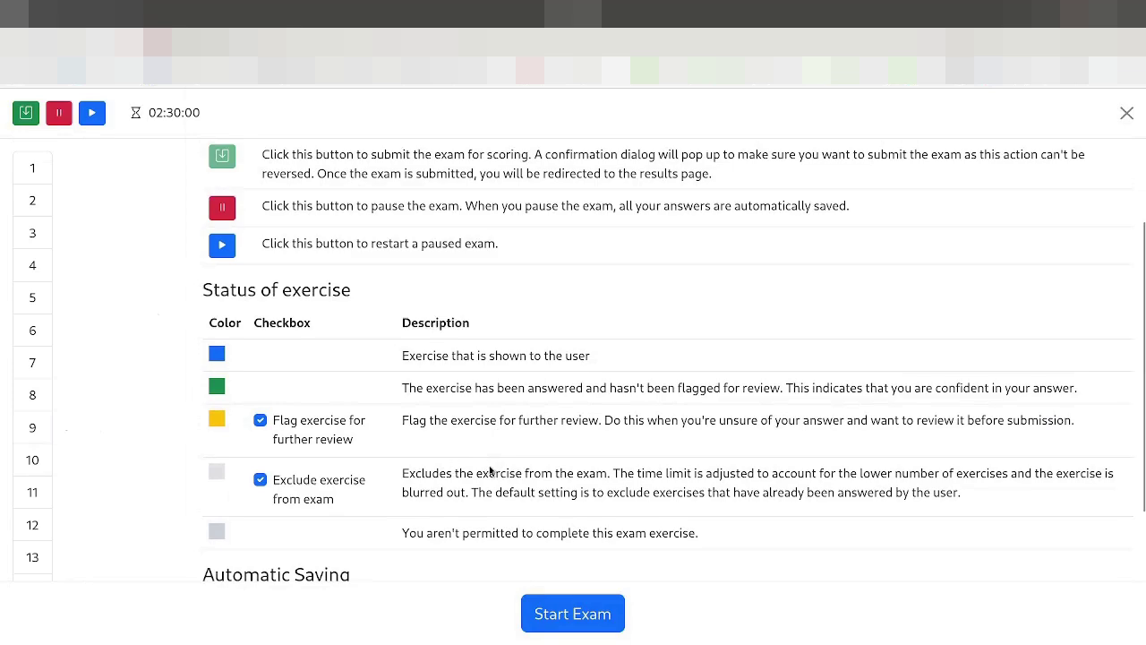
{"action": "scroll", "coordinate": [577, 442], "scroll_direction": "down", "scroll_amount": 2}
{"action": "scroll", "coordinate": [578, 441], "scroll_direction": "up", "scroll_amount": 2}
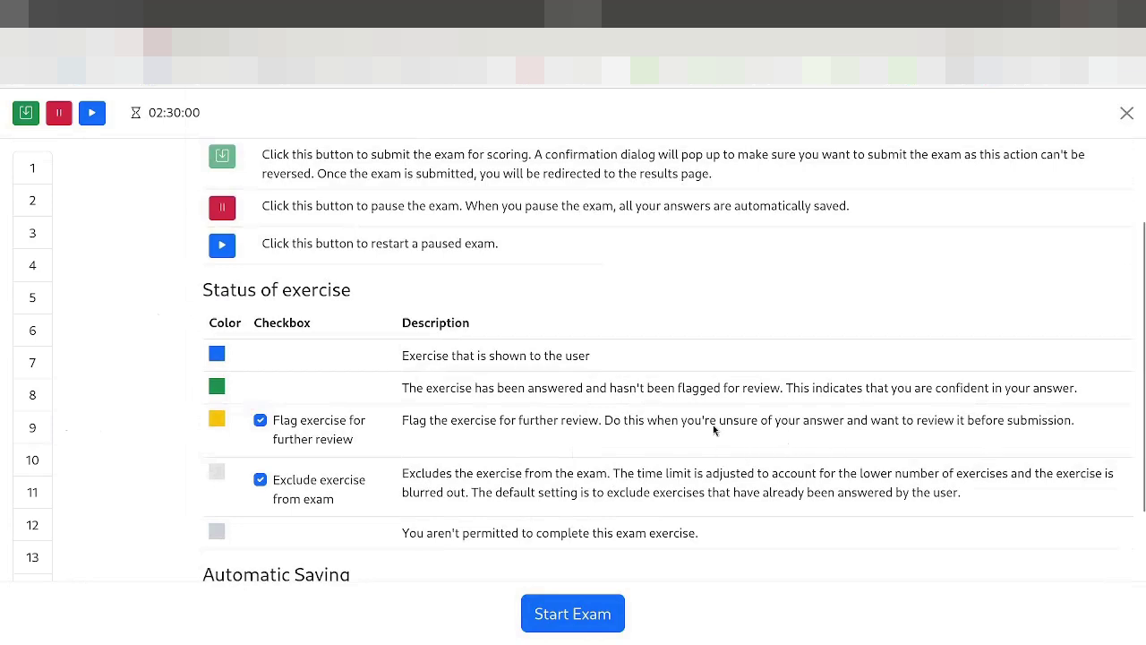
{"action": "scroll", "coordinate": [573, 408], "scroll_direction": "down", "scroll_amount": 1}
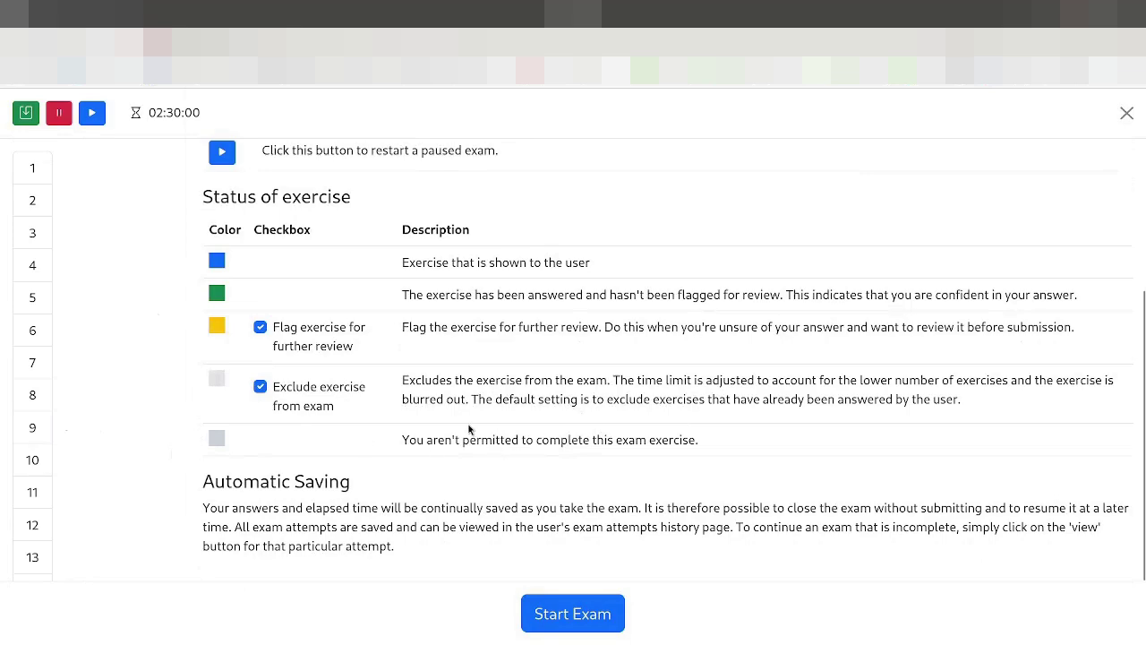
{"action": "scroll", "coordinate": [493, 313], "scroll_direction": "up", "scroll_amount": 3}
{"action": "scroll", "coordinate": [414, 383], "scroll_direction": "down", "scroll_amount": 3}
Step: Start the timed practice exam
{"action": "left_click", "coordinate": [573, 615]}
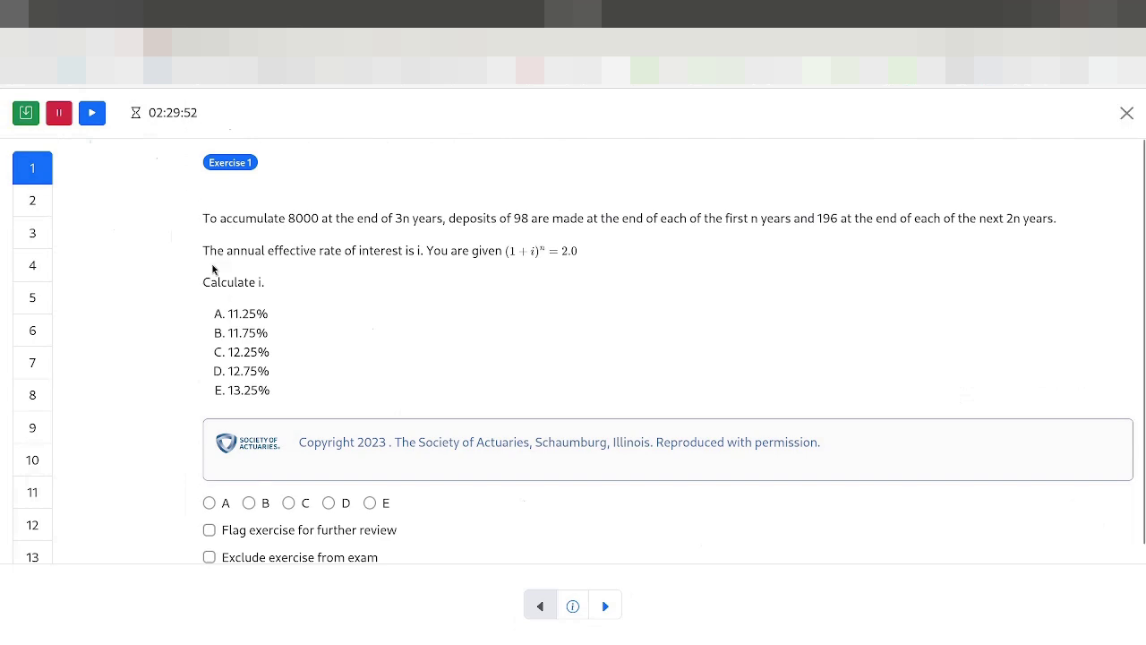
{"action": "scroll", "coordinate": [38, 429], "scroll_direction": "down", "scroll_amount": 4}
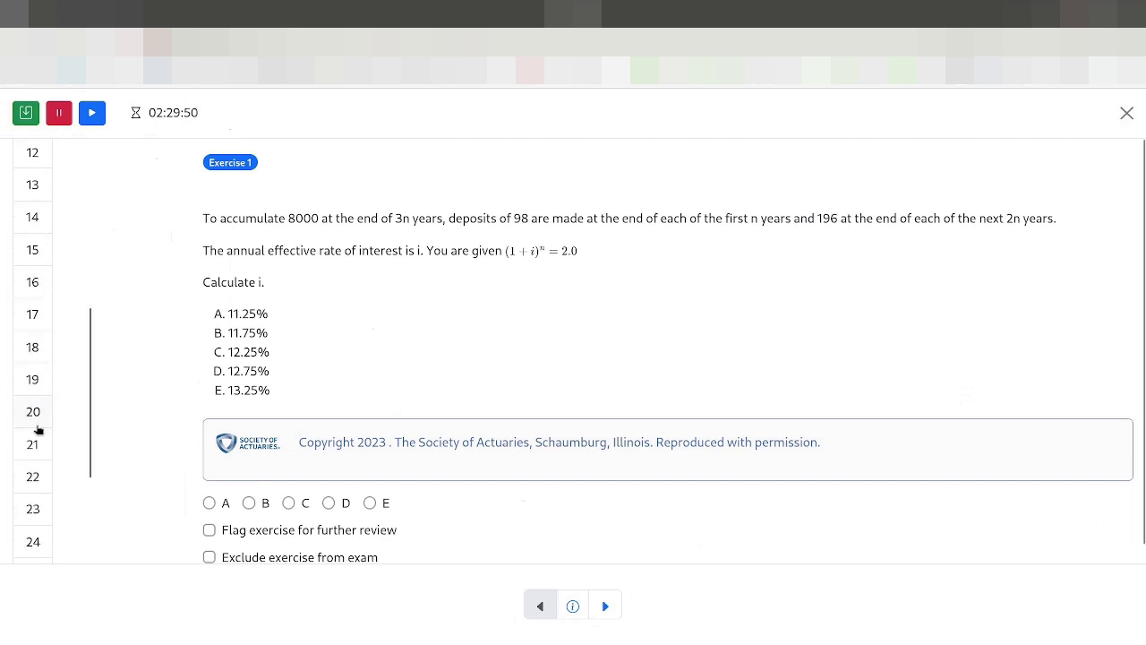
{"action": "scroll", "coordinate": [38, 430], "scroll_direction": "down", "scroll_amount": 2}
{"action": "scroll", "coordinate": [35, 484], "scroll_direction": "up", "scroll_amount": 6}
Step: Jump through exercises 2 to 9 using the question-number sidebar
{"action": "left_click", "coordinate": [28, 205]}
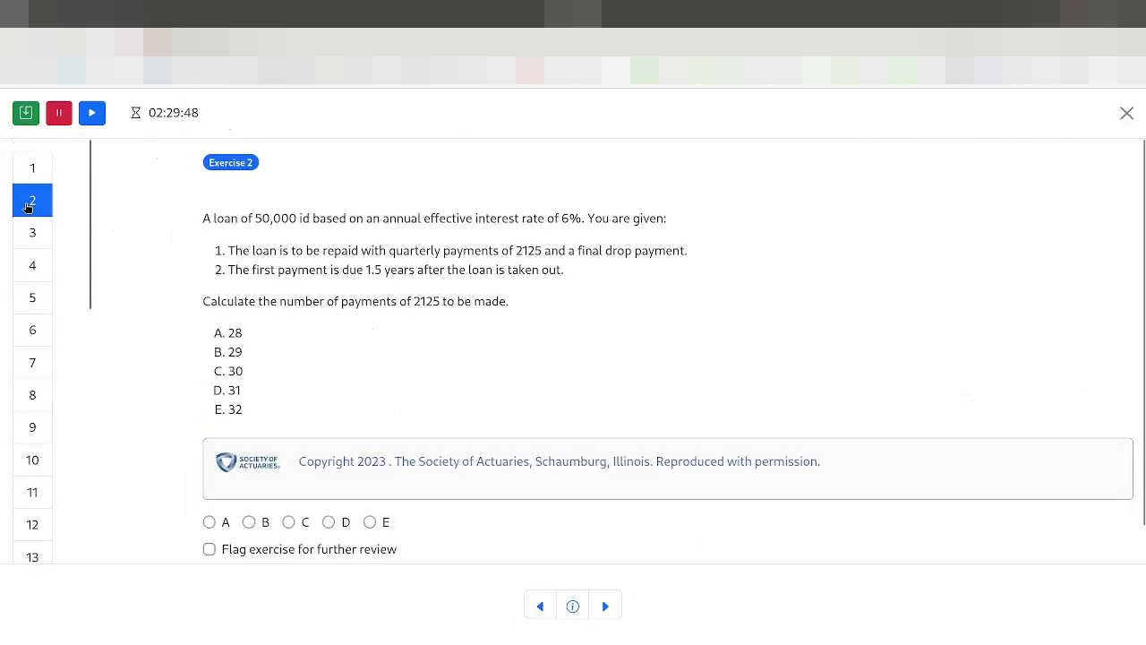
{"action": "left_click", "coordinate": [30, 235]}
{"action": "left_click", "coordinate": [31, 267]}
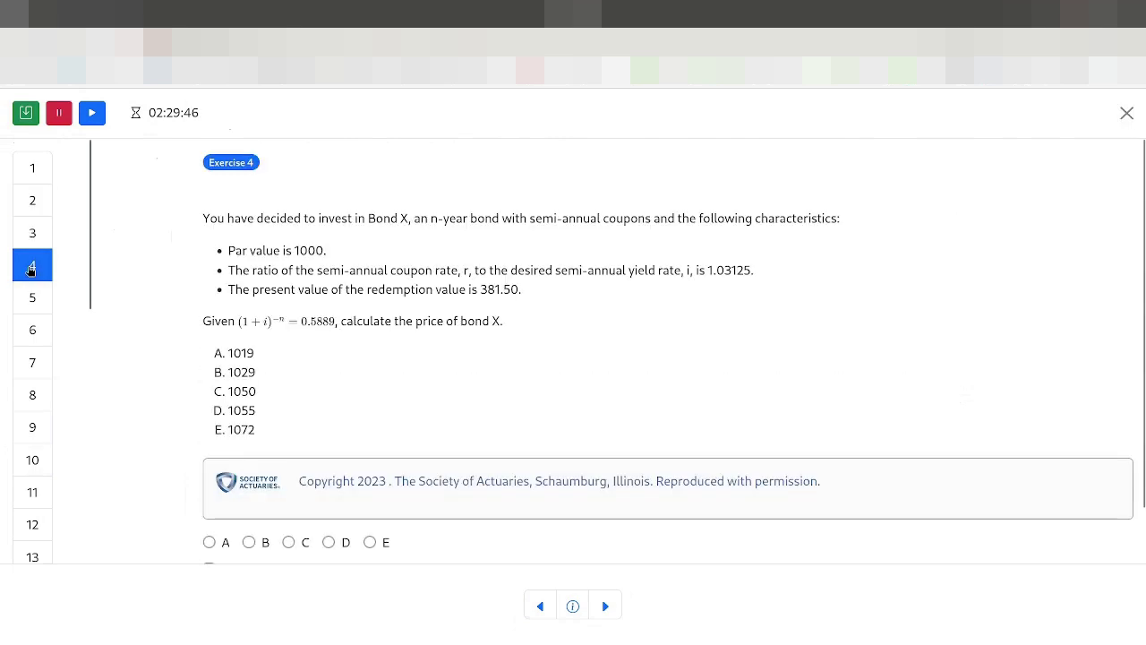
{"action": "left_click", "coordinate": [32, 296]}
{"action": "left_click", "coordinate": [32, 329]}
{"action": "left_click", "coordinate": [32, 367]}
{"action": "left_click", "coordinate": [32, 395]}
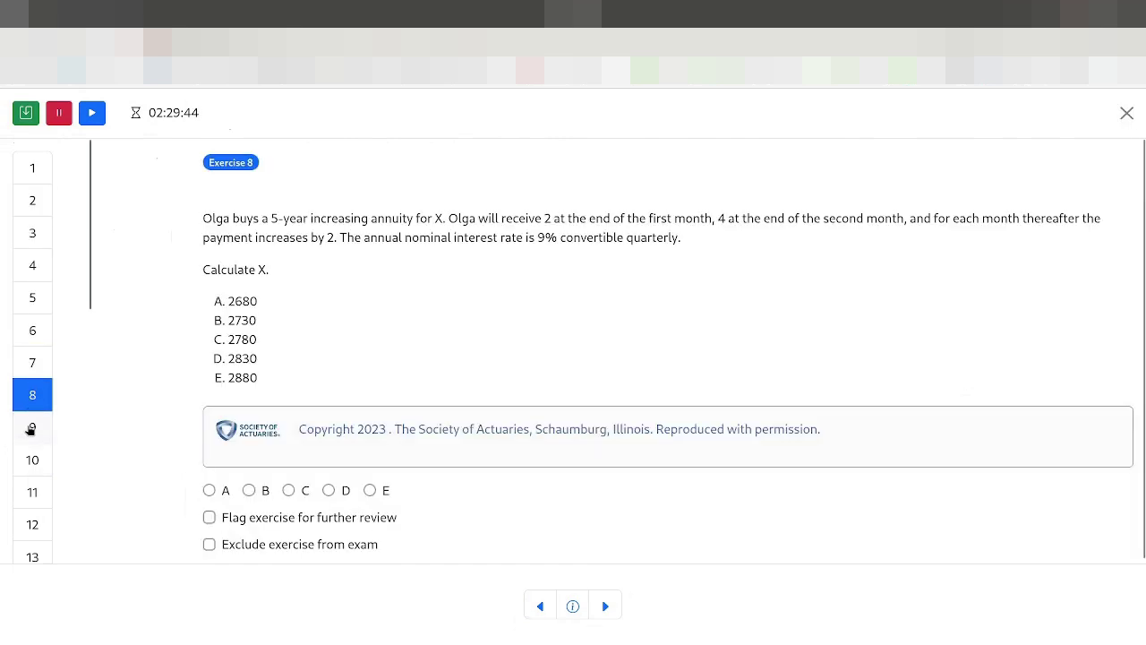
{"action": "left_click", "coordinate": [32, 427]}
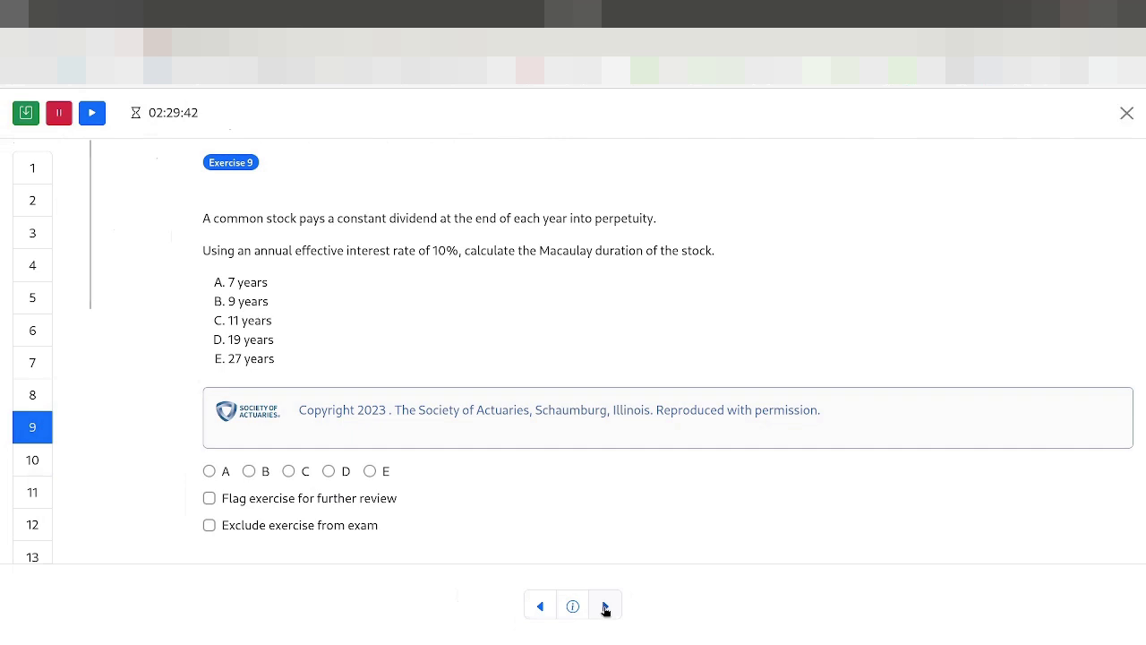
Step: Page forward and back between exercises 10 and 14, ending on Exercise 13
{"action": "left_click", "coordinate": [605, 608]}
{"action": "left_click", "coordinate": [605, 608]}
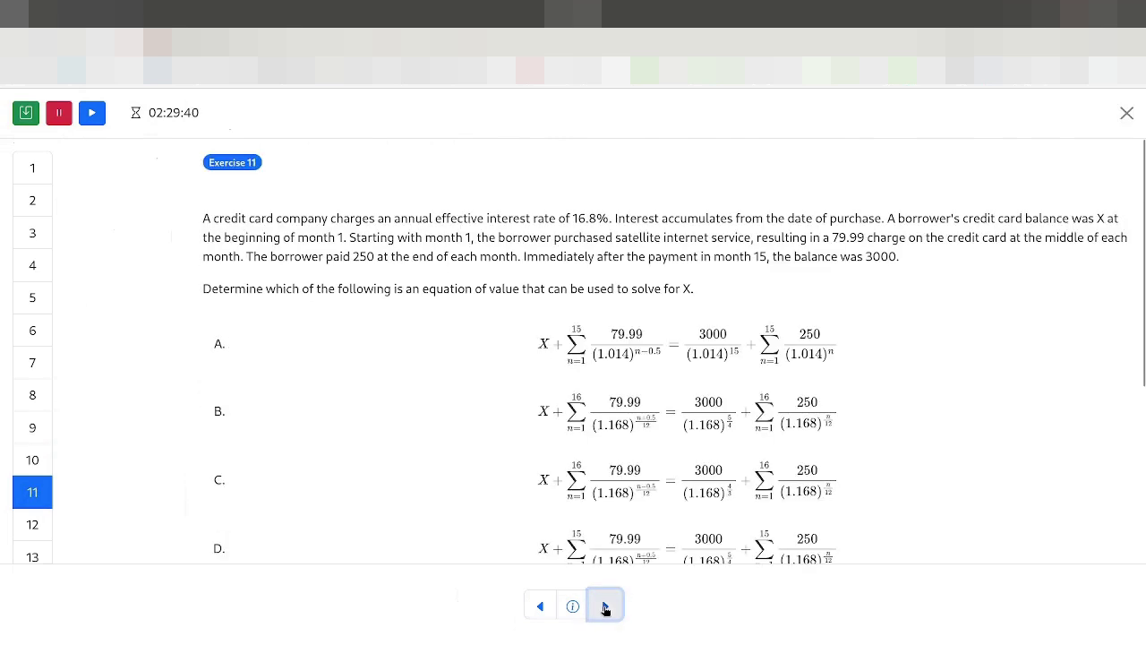
{"action": "left_click", "coordinate": [605, 608]}
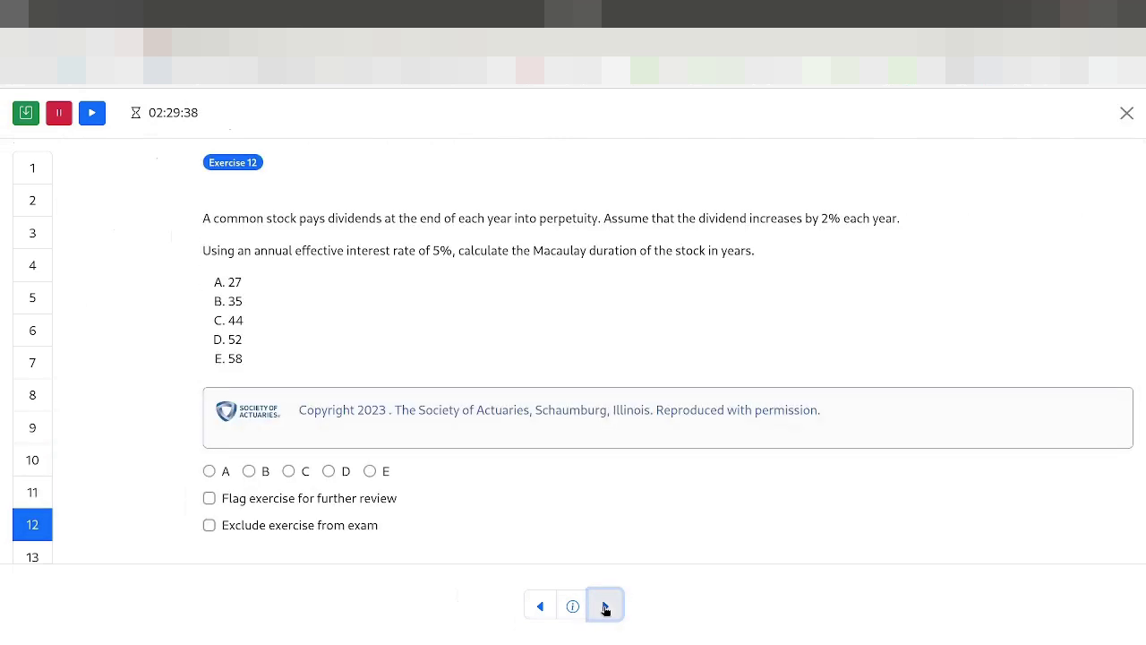
{"action": "left_click", "coordinate": [605, 608]}
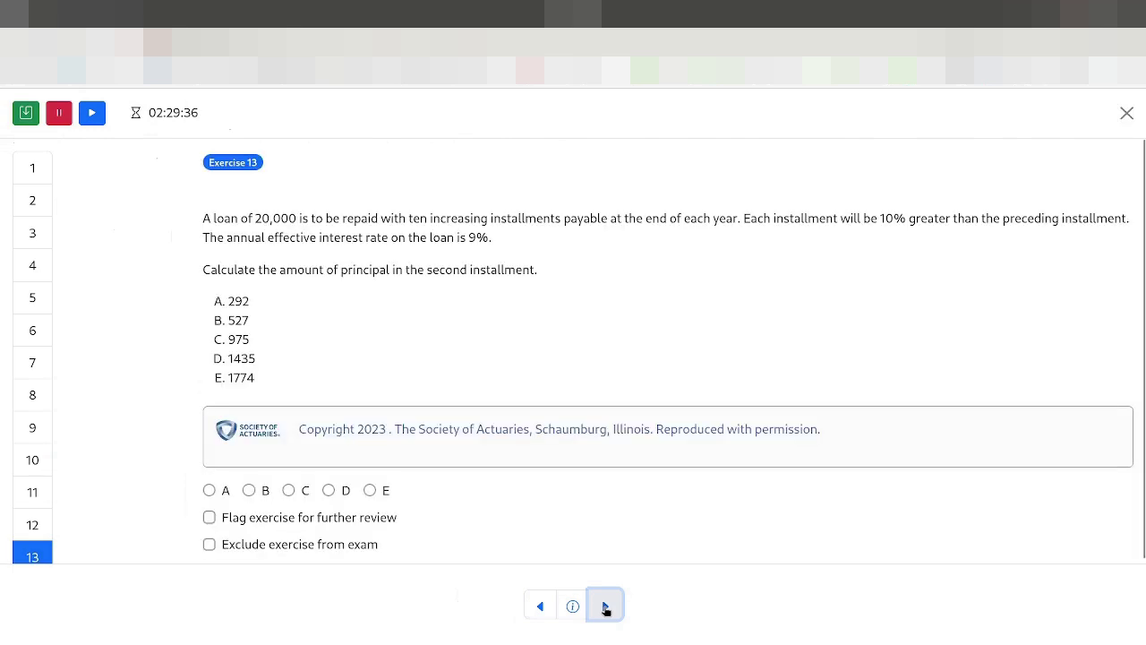
{"action": "left_click", "coordinate": [605, 608]}
{"action": "left_click", "coordinate": [542, 607]}
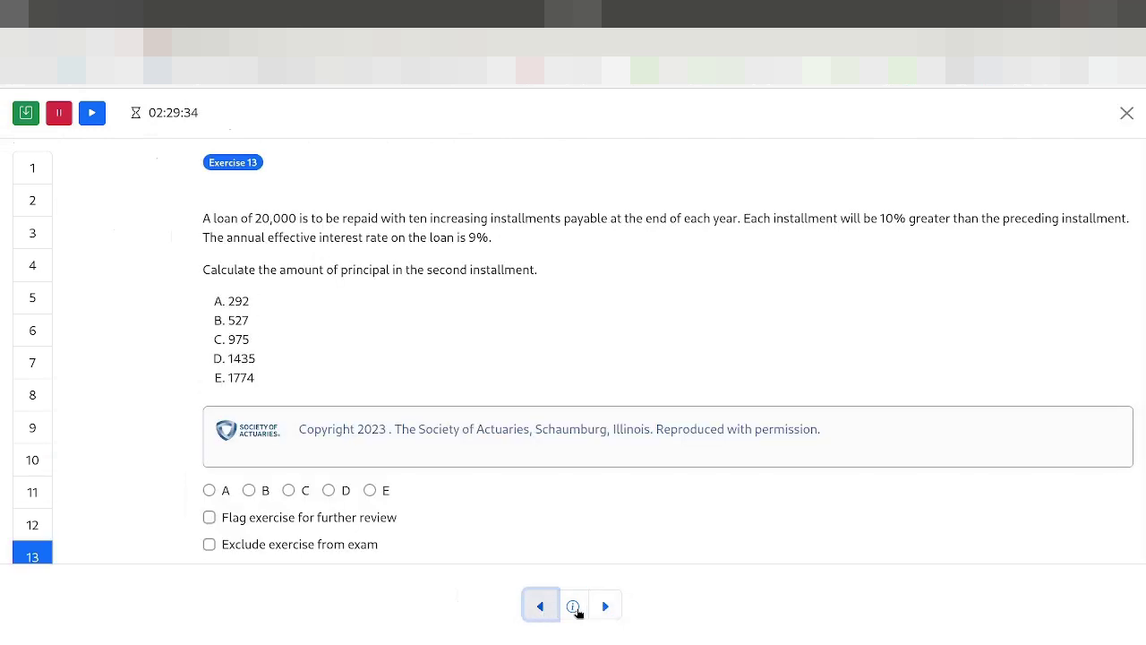
{"action": "left_click", "coordinate": [605, 608]}
{"action": "left_click", "coordinate": [540, 608]}
{"action": "left_click", "coordinate": [538, 608]}
{"action": "left_click", "coordinate": [538, 608]}
{"action": "left_click", "coordinate": [615, 616]}
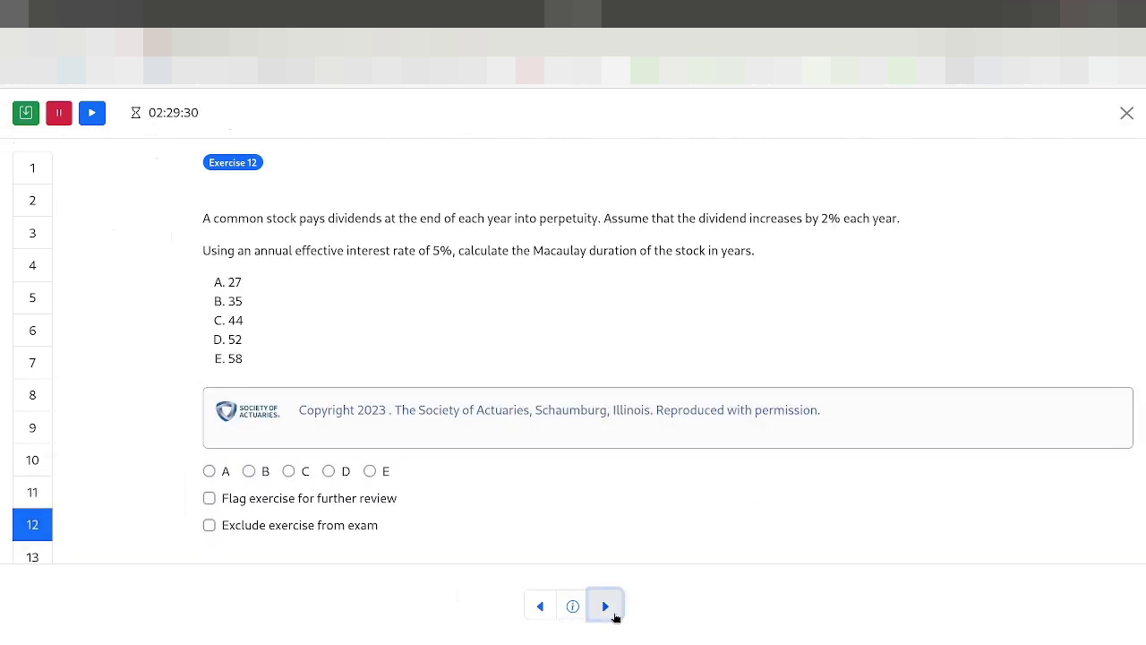
{"action": "left_click", "coordinate": [616, 616]}
{"action": "scroll", "coordinate": [188, 403], "scroll_direction": "down", "scroll_amount": 1}
{"action": "scroll", "coordinate": [49, 421], "scroll_direction": "down", "scroll_amount": 4}
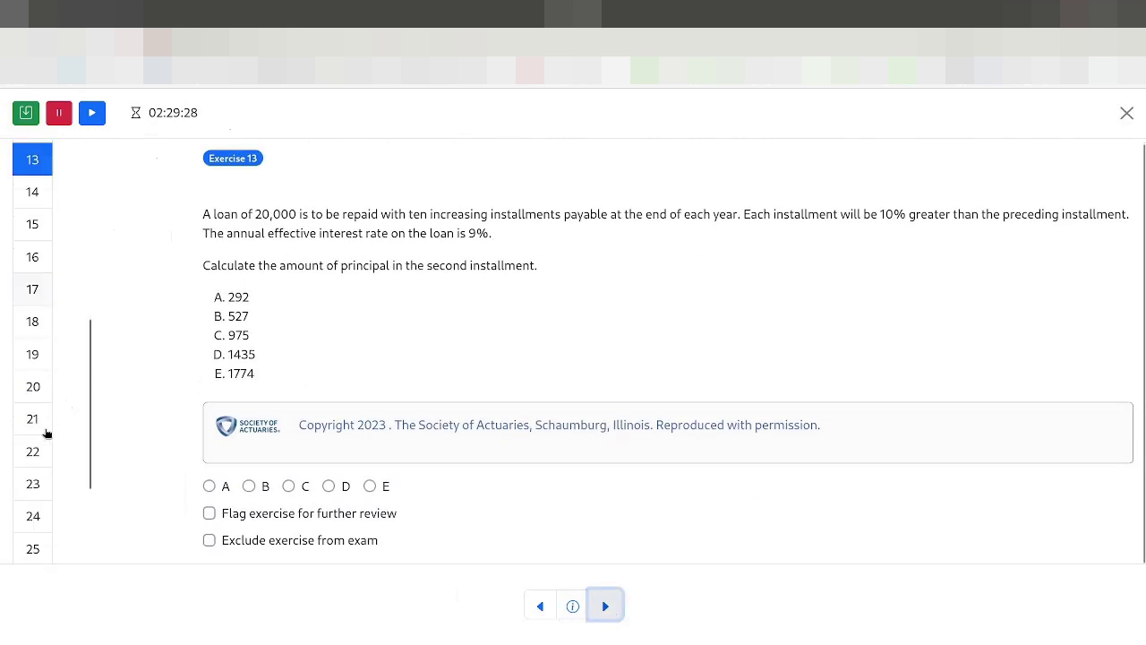
{"action": "scroll", "coordinate": [46, 430], "scroll_direction": "up", "scroll_amount": 4}
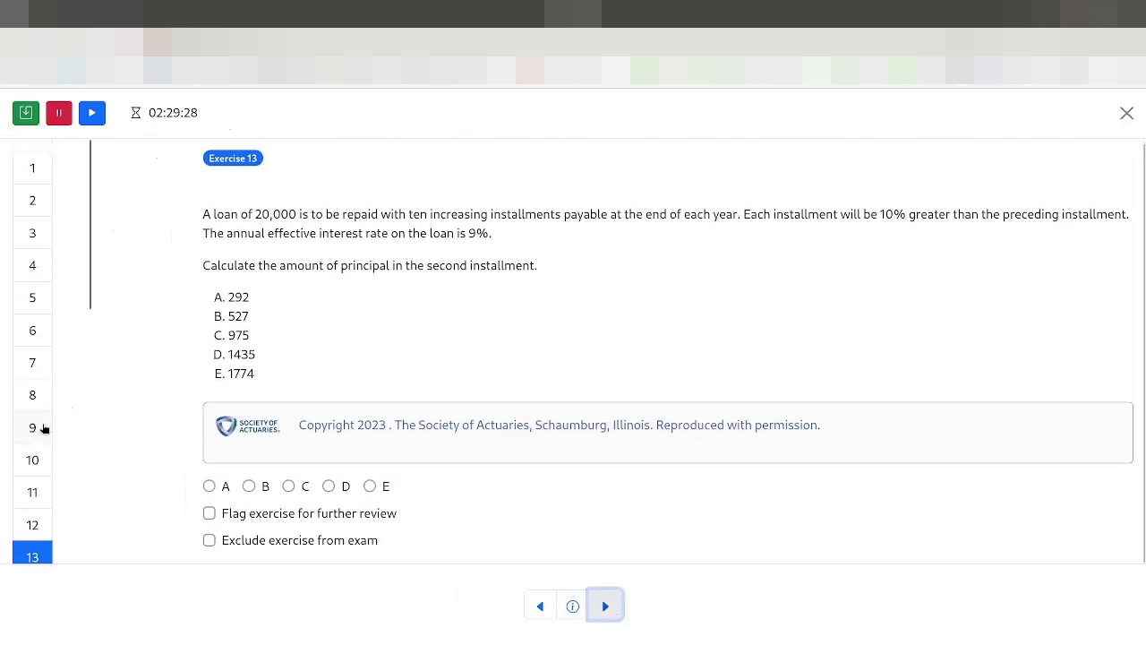
Step: Pause and resume the exam timer, then return to Exercise 1
{"action": "left_click", "coordinate": [60, 114]}
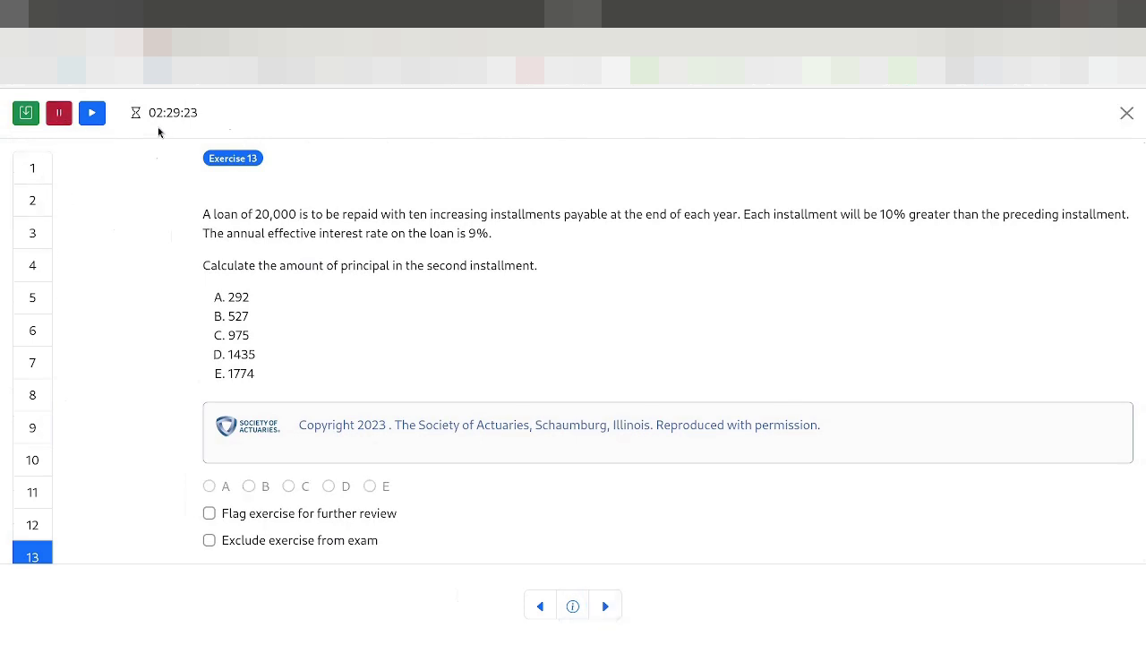
{"action": "left_click", "coordinate": [100, 114]}
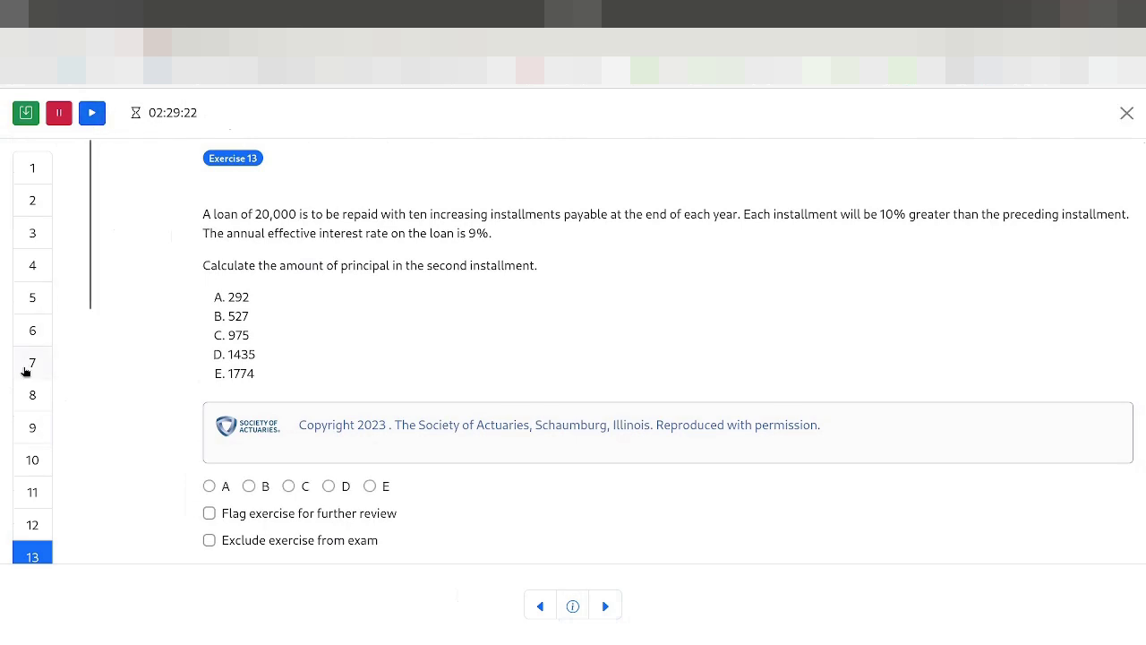
{"action": "scroll", "coordinate": [26, 377], "scroll_direction": "down", "scroll_amount": 1}
{"action": "scroll", "coordinate": [25, 383], "scroll_direction": "up", "scroll_amount": 1}
{"action": "scroll", "coordinate": [27, 381], "scroll_direction": "down", "scroll_amount": 4}
{"action": "scroll", "coordinate": [31, 382], "scroll_direction": "up", "scroll_amount": 3}
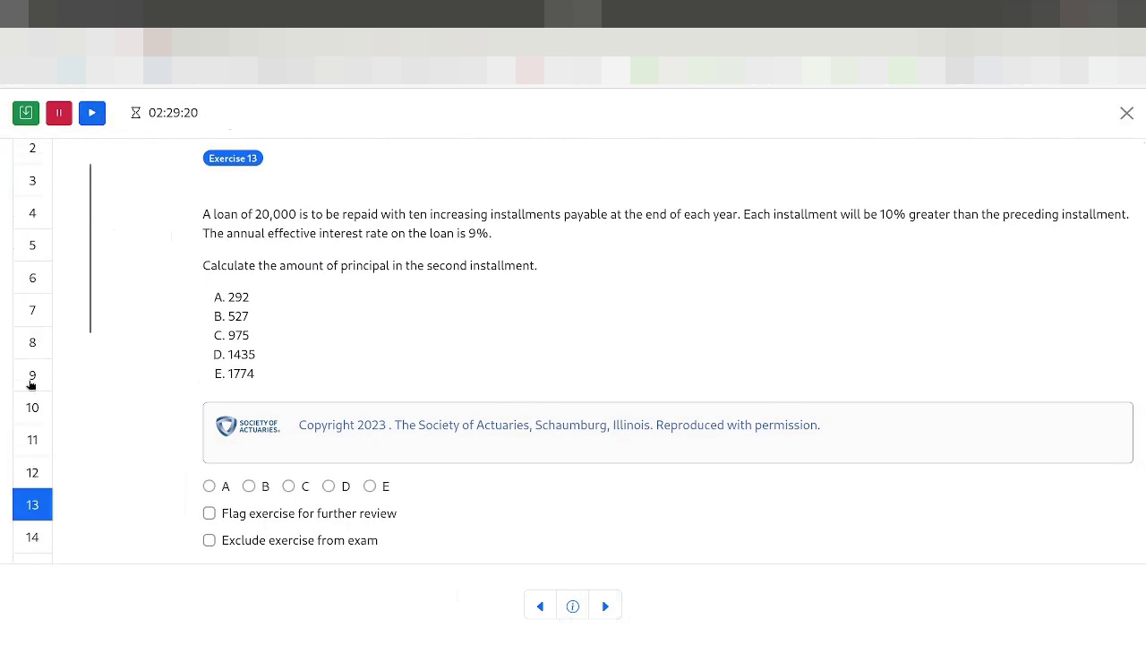
{"action": "scroll", "coordinate": [30, 384], "scroll_direction": "up", "scroll_amount": 1}
{"action": "left_click", "coordinate": [33, 169]}
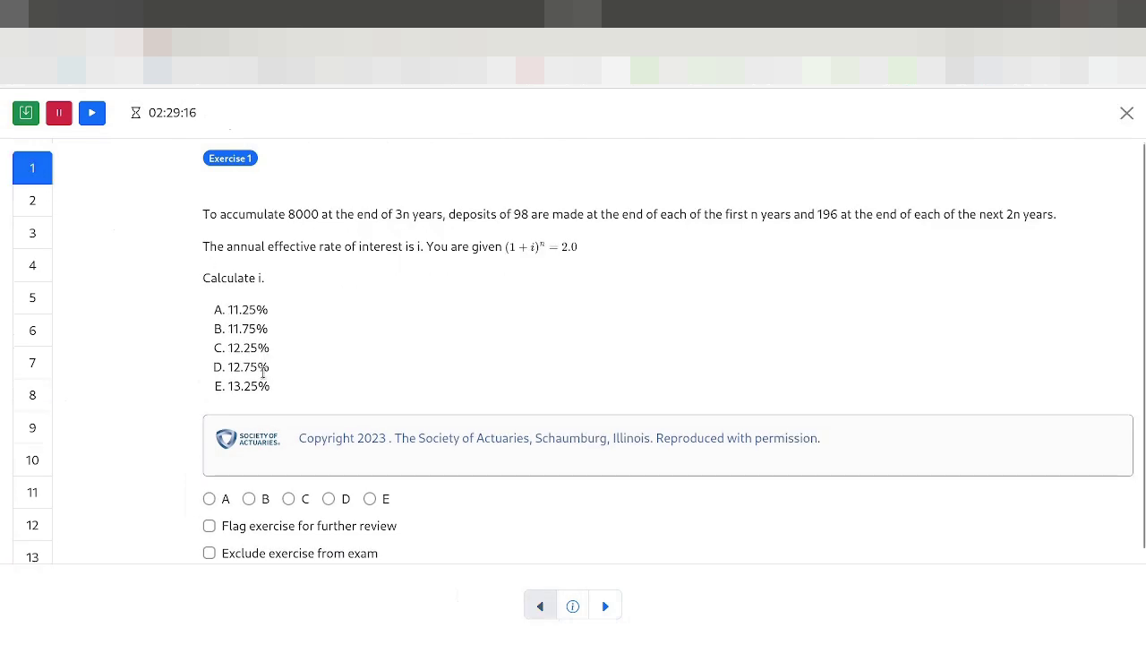
{"action": "scroll", "coordinate": [265, 453], "scroll_direction": "down", "scroll_amount": 1}
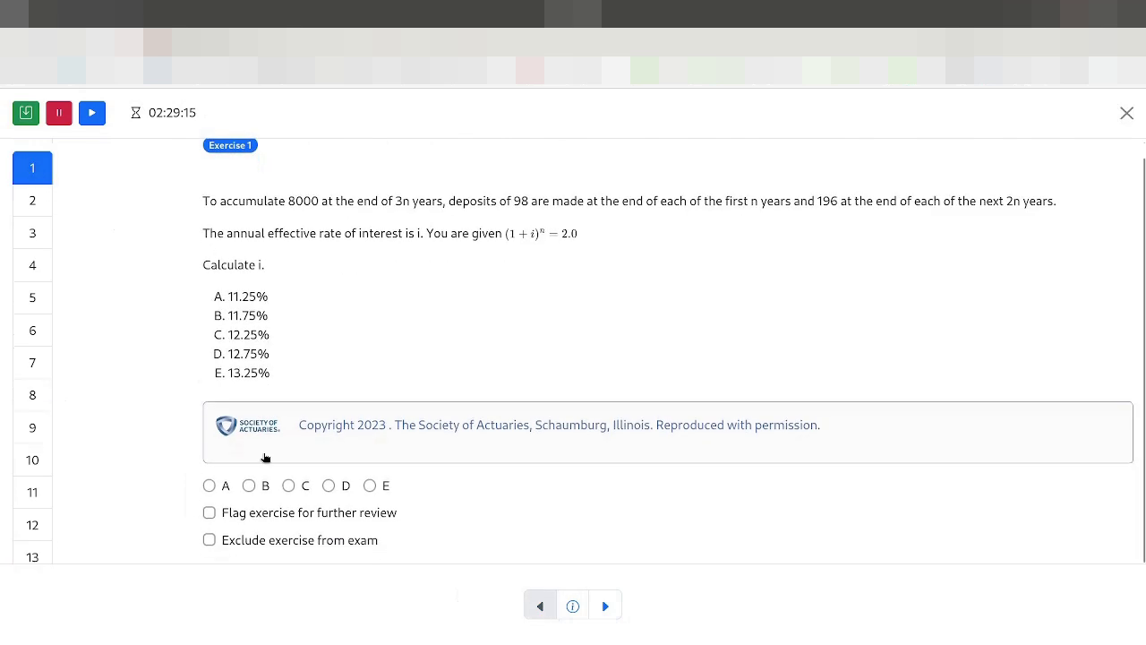
Step: Answer Exercise 1 with A and Exercise 2 with B, flagging Exercise 2 for review
{"action": "left_click", "coordinate": [208, 486]}
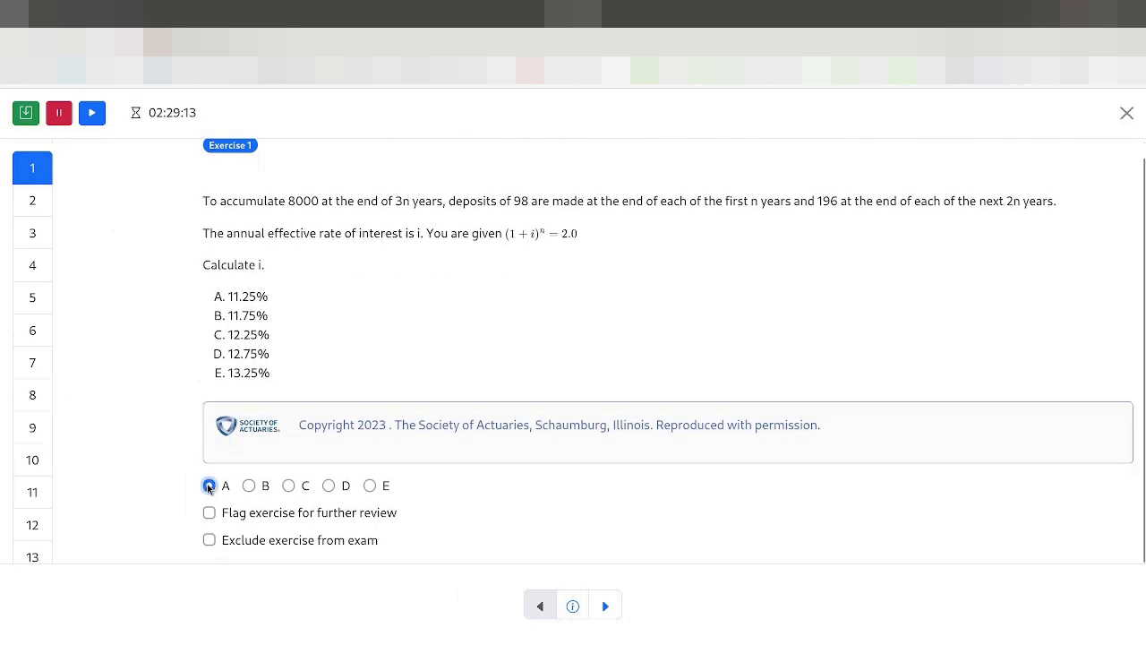
{"action": "left_click", "coordinate": [28, 205]}
{"action": "left_click", "coordinate": [249, 506]}
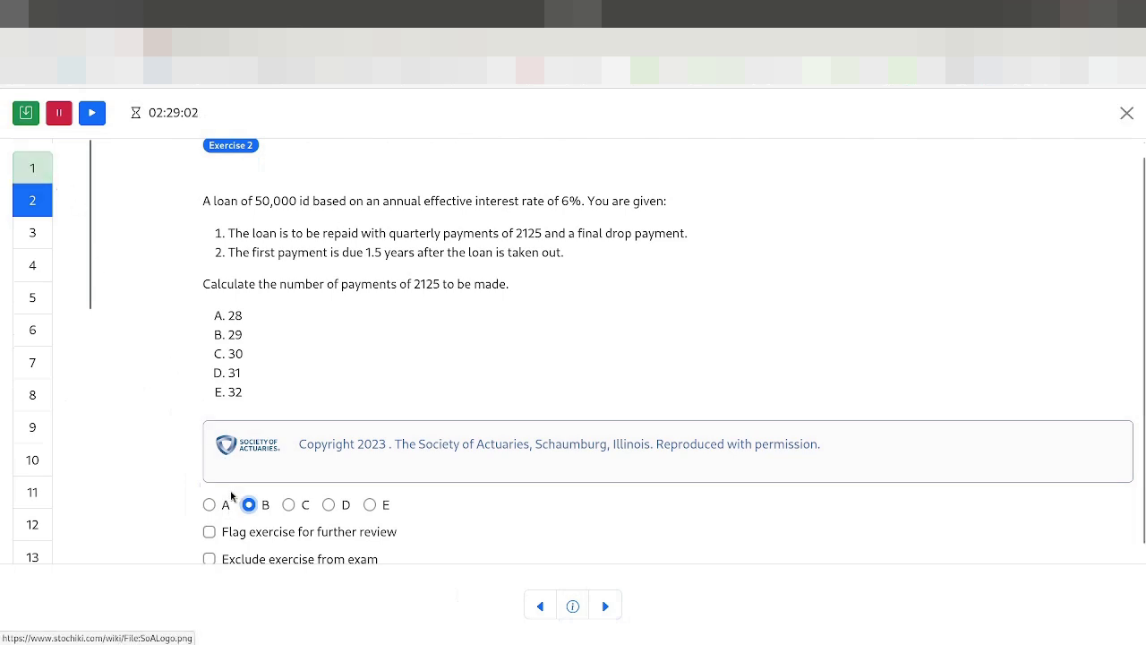
{"action": "left_click", "coordinate": [210, 533]}
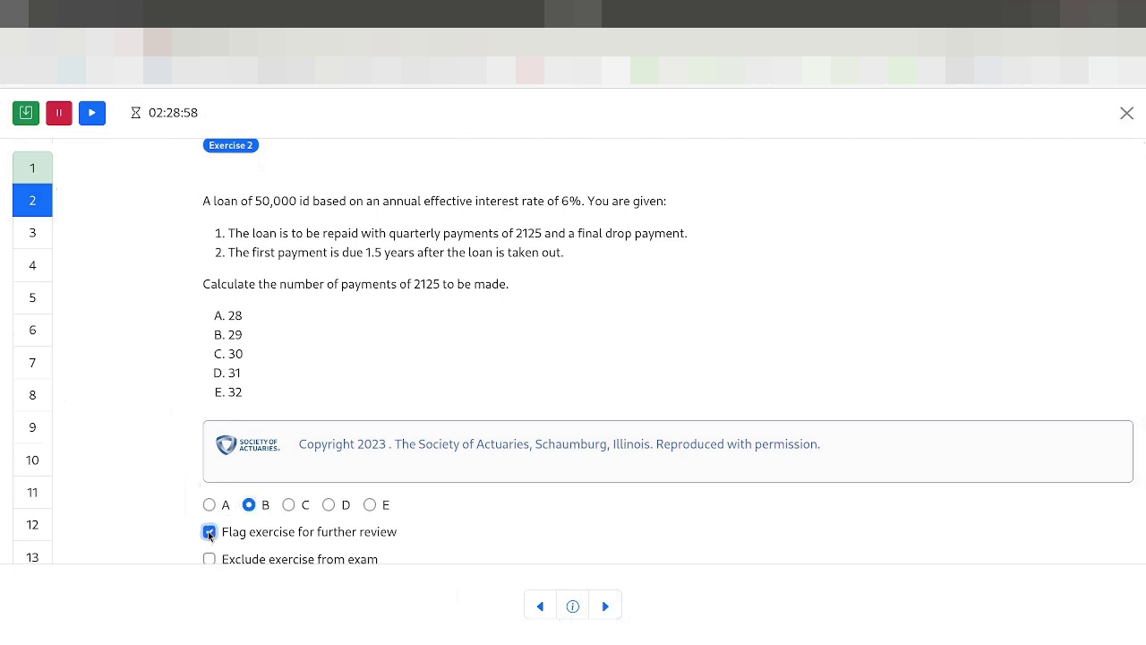
{"action": "left_click", "coordinate": [29, 235]}
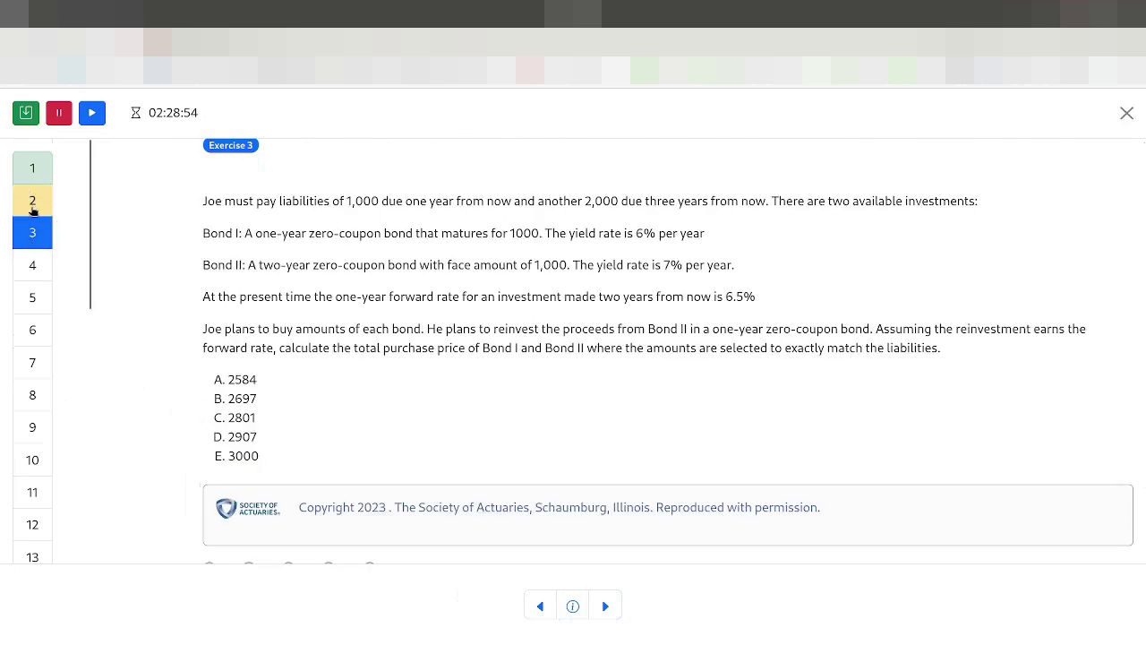
{"action": "scroll", "coordinate": [233, 359], "scroll_direction": "down", "scroll_amount": 2}
{"action": "scroll", "coordinate": [235, 403], "scroll_direction": "up", "scroll_amount": 2}
{"action": "scroll", "coordinate": [231, 439], "scroll_direction": "down", "scroll_amount": 2}
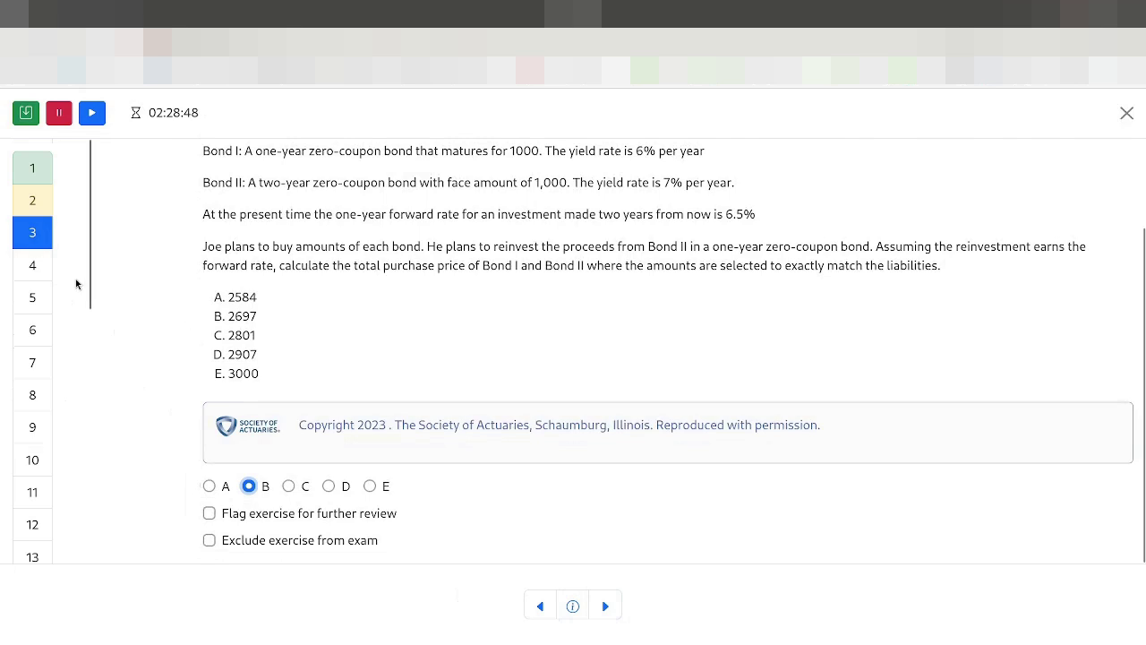
Step: Skip Exercise 3 and answer Exercises 4, 6 and 7 with D, C and D
{"action": "left_click", "coordinate": [20, 262]}
{"action": "left_click", "coordinate": [328, 487]}
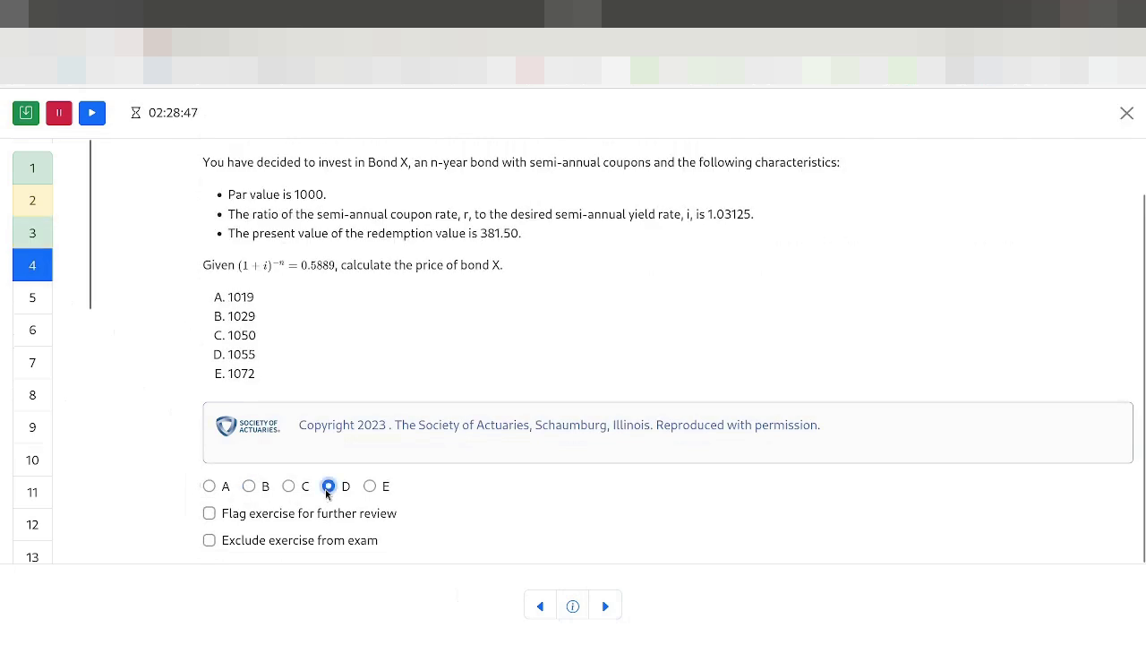
{"action": "left_click", "coordinate": [38, 312]}
{"action": "left_click", "coordinate": [45, 335]}
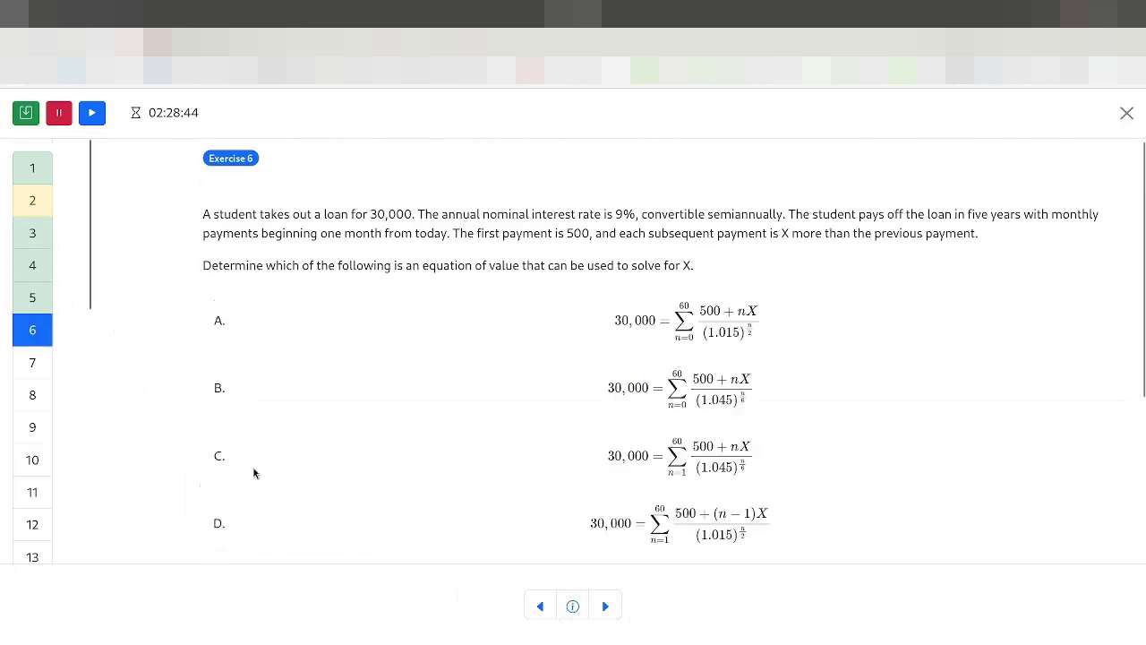
{"action": "scroll", "coordinate": [289, 478], "scroll_direction": "down", "scroll_amount": 3}
{"action": "left_click", "coordinate": [289, 481]}
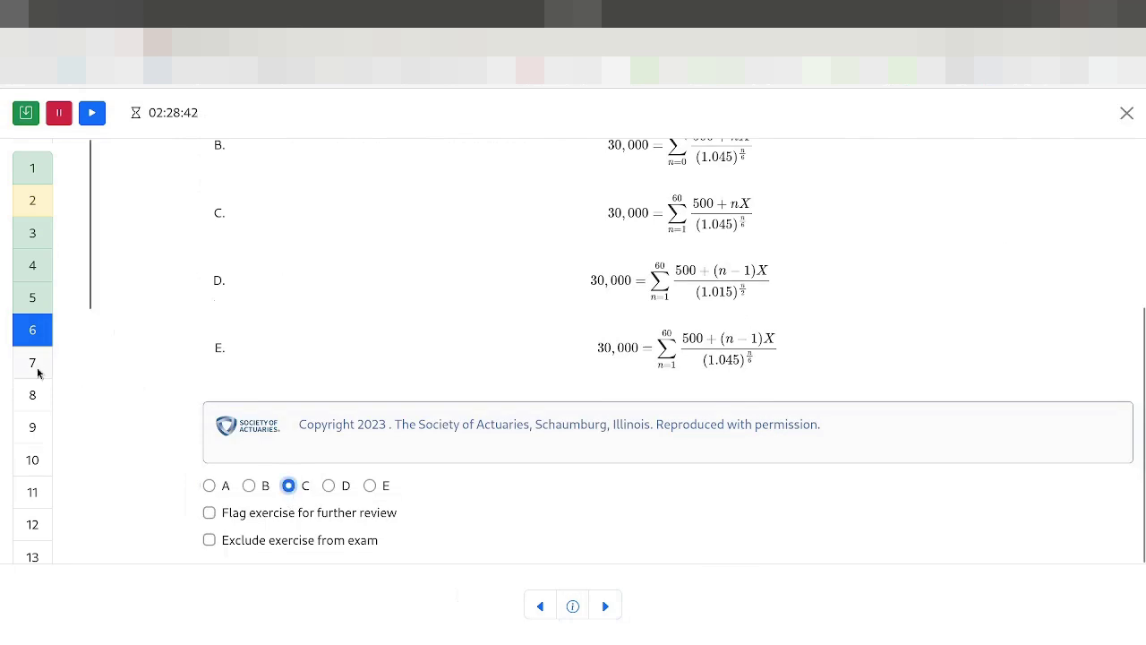
{"action": "left_click", "coordinate": [36, 368]}
{"action": "left_click", "coordinate": [328, 488]}
Step: Answer Exercises 8, 9 and 10 with B, E and A
{"action": "left_click", "coordinate": [73, 413]}
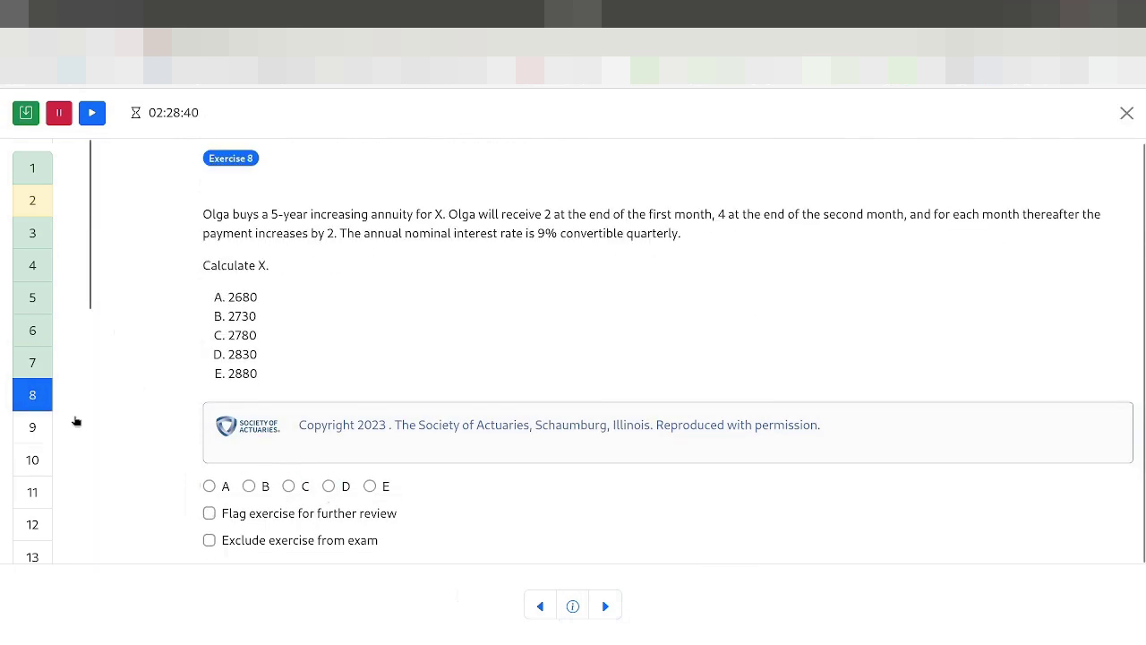
{"action": "left_click", "coordinate": [243, 486]}
{"action": "left_click", "coordinate": [44, 438]}
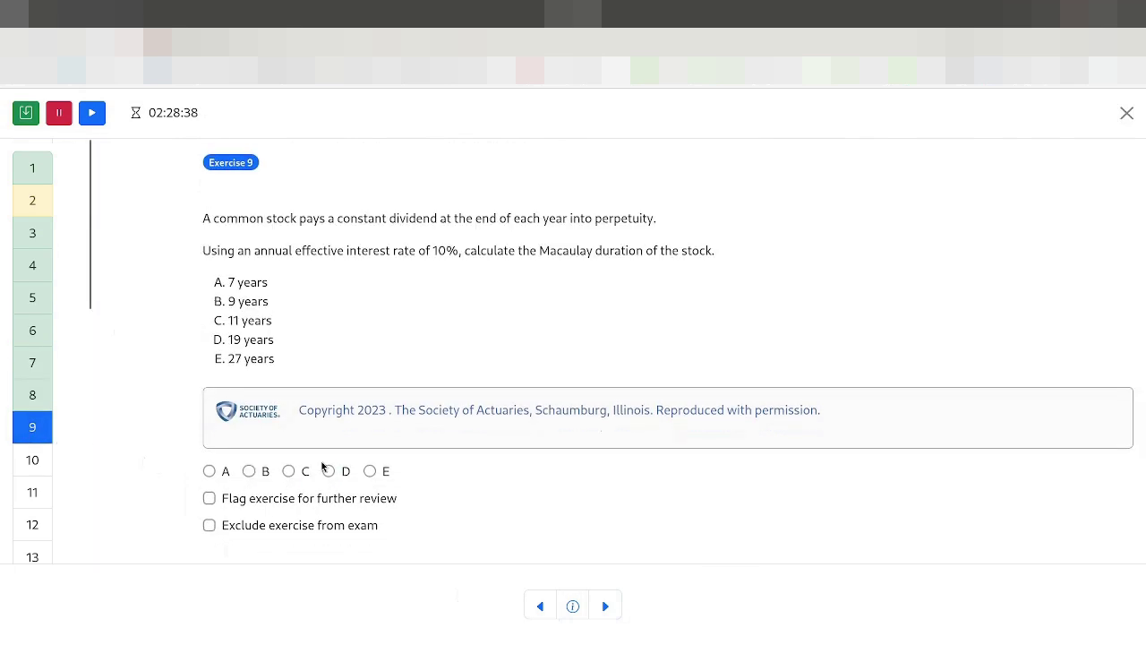
{"action": "left_click", "coordinate": [369, 471]}
{"action": "left_click", "coordinate": [41, 460]}
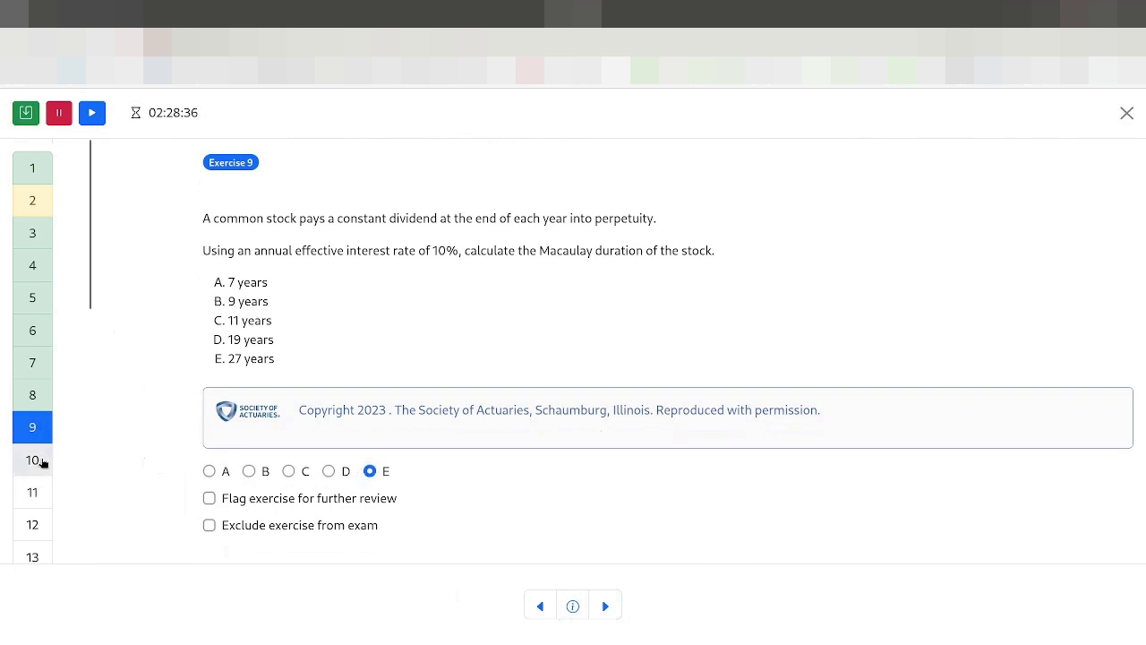
{"action": "left_click", "coordinate": [211, 489]}
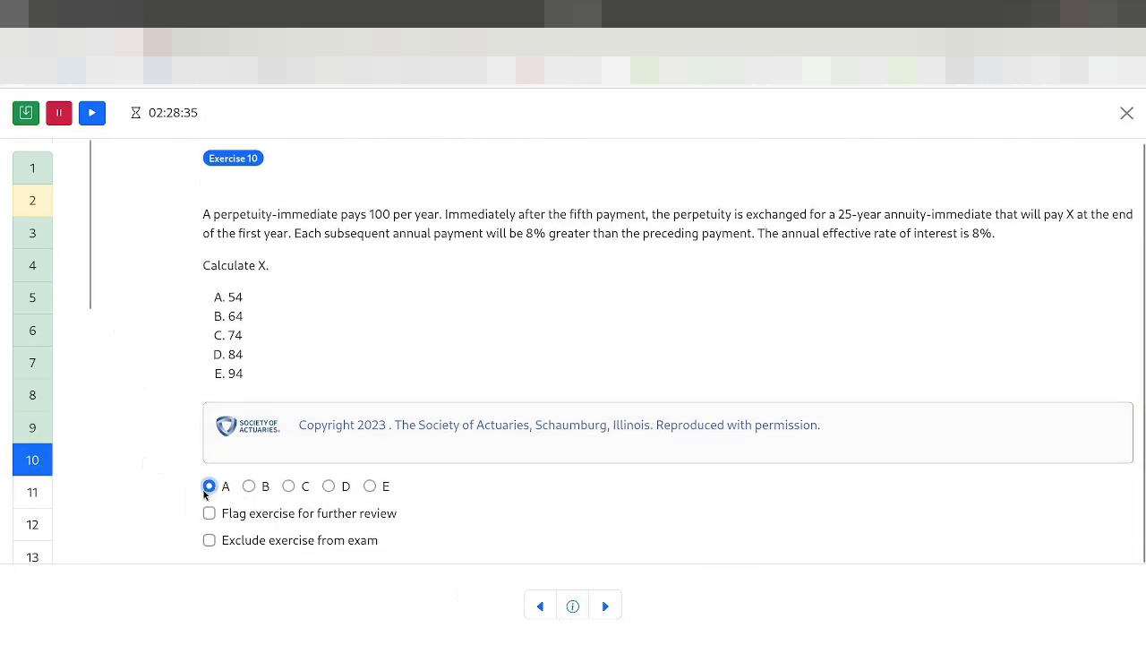
Step: Answer Exercises 11, 13, 14 and 15 with B, A, C and B
{"action": "left_click", "coordinate": [32, 492]}
{"action": "scroll", "coordinate": [241, 485], "scroll_direction": "down", "scroll_amount": 5}
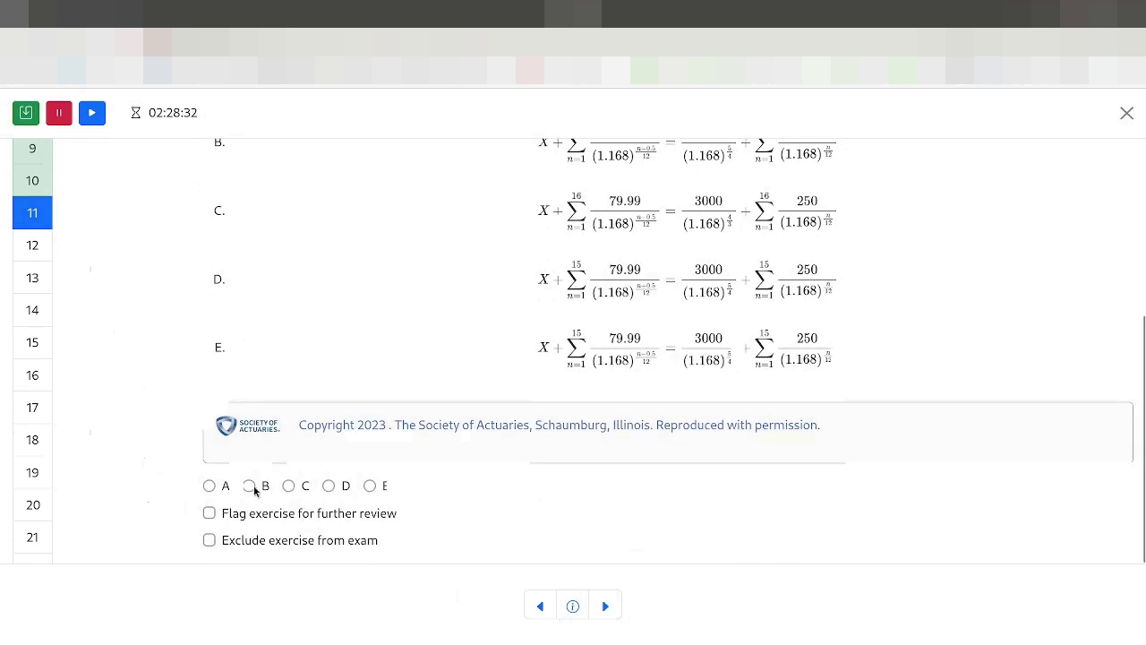
{"action": "left_click", "coordinate": [249, 485]}
{"action": "left_click", "coordinate": [32, 246]}
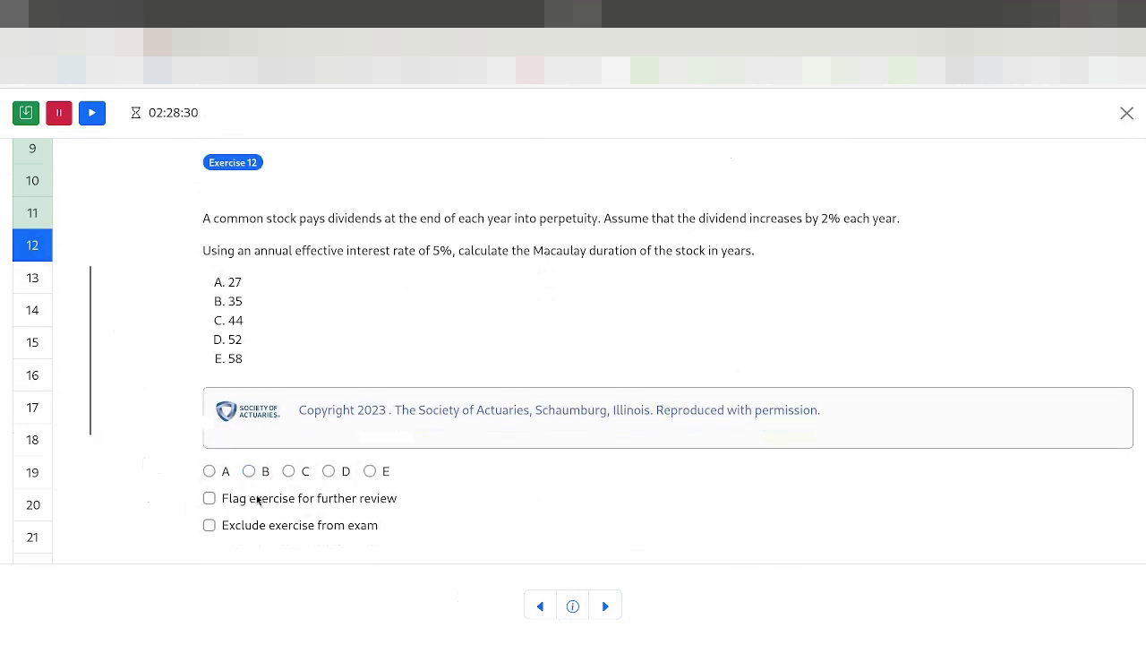
{"action": "left_click", "coordinate": [32, 278]}
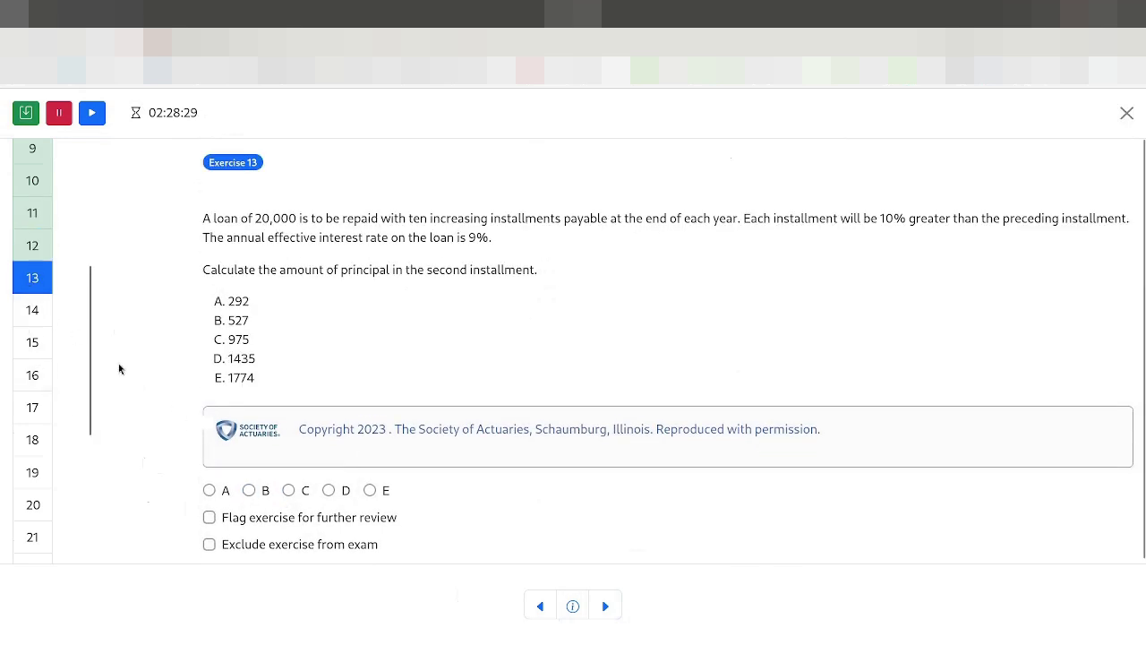
{"action": "left_click", "coordinate": [209, 490]}
{"action": "left_click", "coordinate": [37, 310]}
{"action": "left_click", "coordinate": [287, 491]}
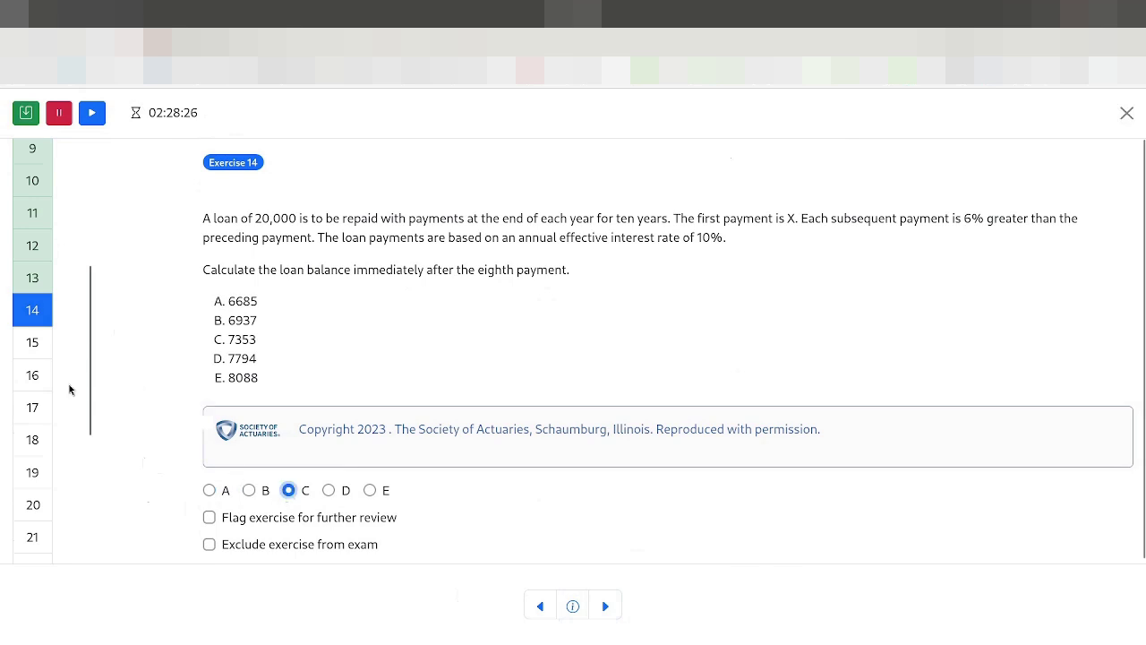
{"action": "left_click", "coordinate": [38, 351]}
{"action": "left_click", "coordinate": [245, 510]}
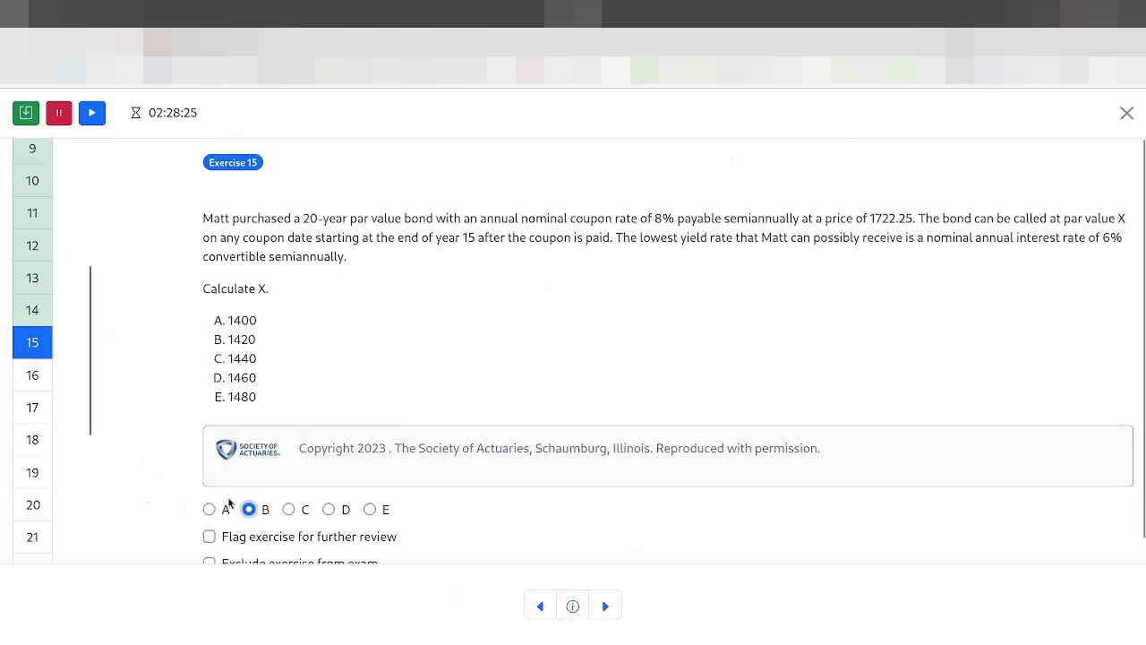
Step: Answer Exercises 16–20 with D, E, B, A and C
{"action": "left_click", "coordinate": [40, 387]}
{"action": "scroll", "coordinate": [41, 439], "scroll_direction": "down", "scroll_amount": 2}
{"action": "left_click", "coordinate": [31, 233]}
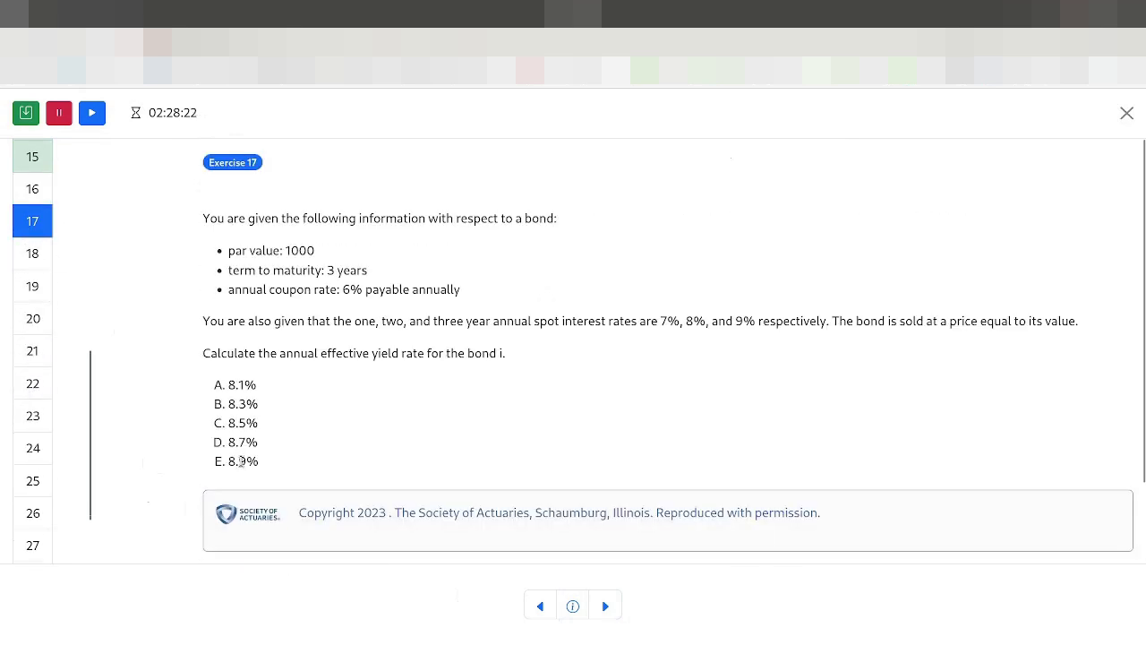
{"action": "left_click", "coordinate": [39, 201]}
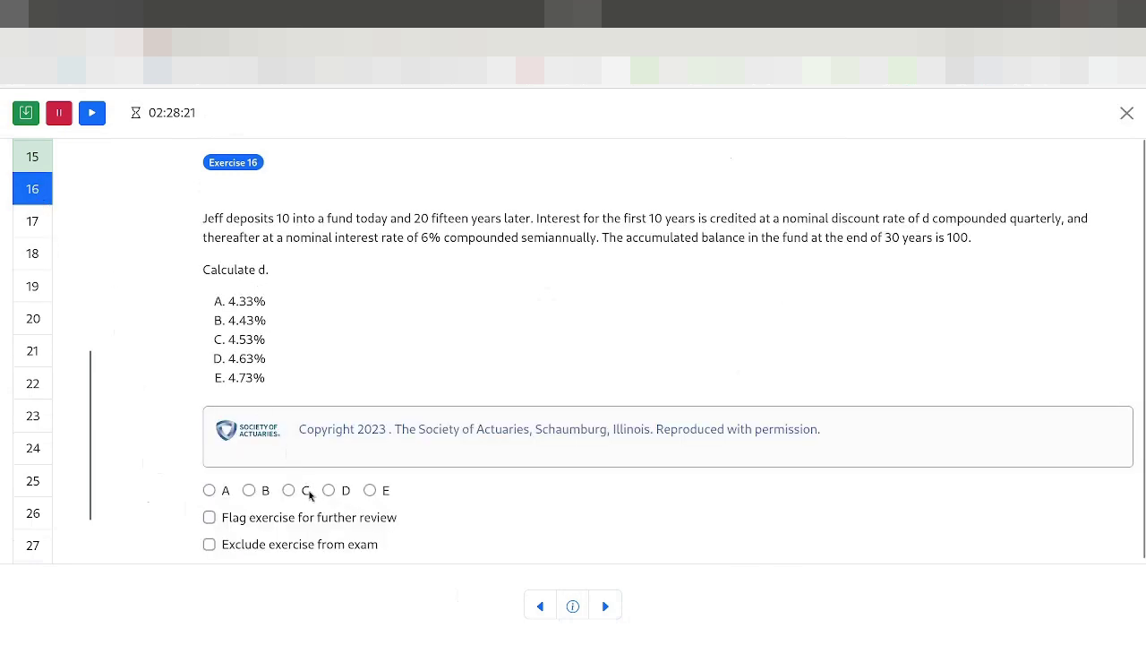
{"action": "left_click", "coordinate": [329, 490]}
{"action": "left_click", "coordinate": [36, 229]}
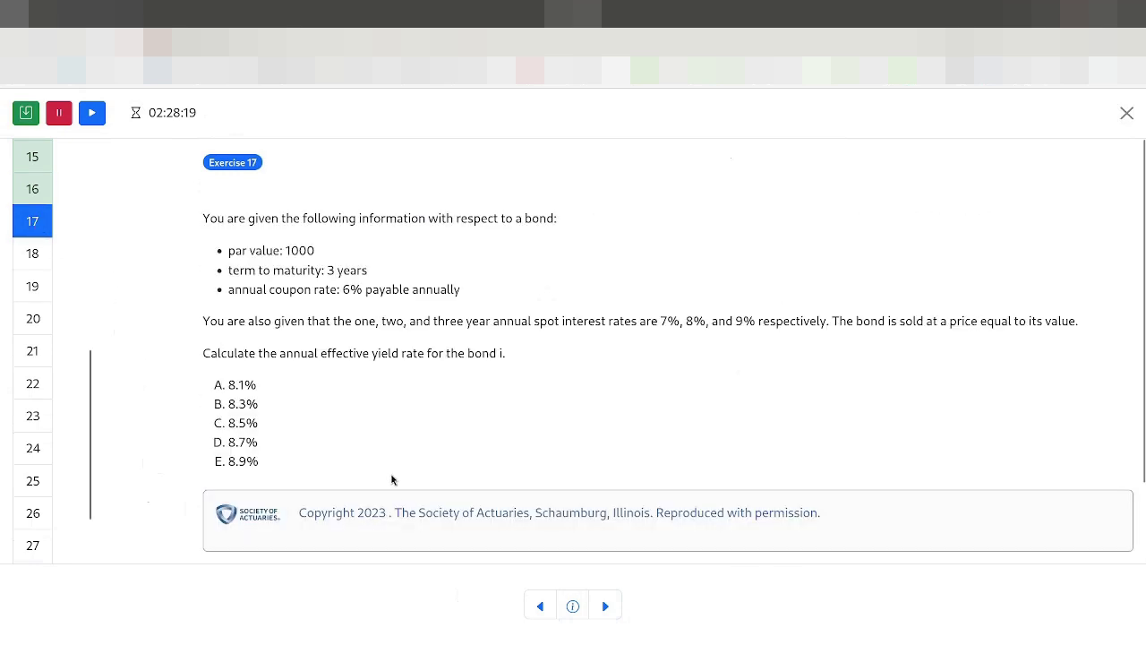
{"action": "scroll", "coordinate": [391, 480], "scroll_direction": "down", "scroll_amount": 2}
{"action": "left_click", "coordinate": [373, 484]}
{"action": "left_click", "coordinate": [40, 258]}
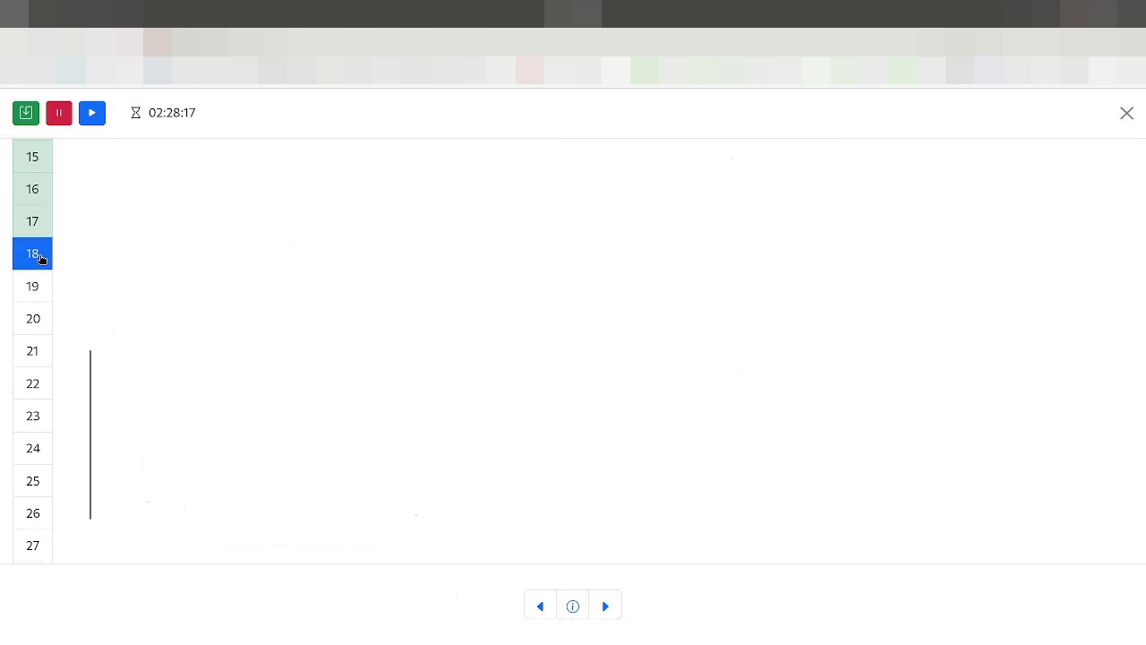
{"action": "left_click", "coordinate": [250, 487]}
{"action": "left_click", "coordinate": [40, 284]}
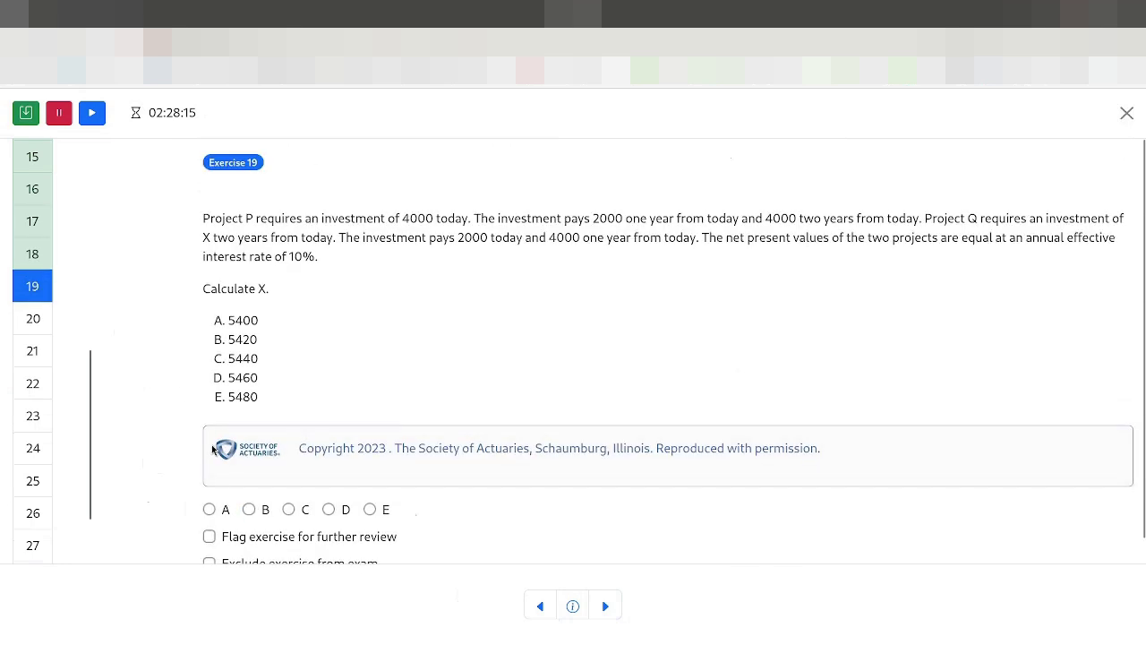
{"action": "left_click", "coordinate": [212, 508]}
{"action": "left_click", "coordinate": [35, 319]}
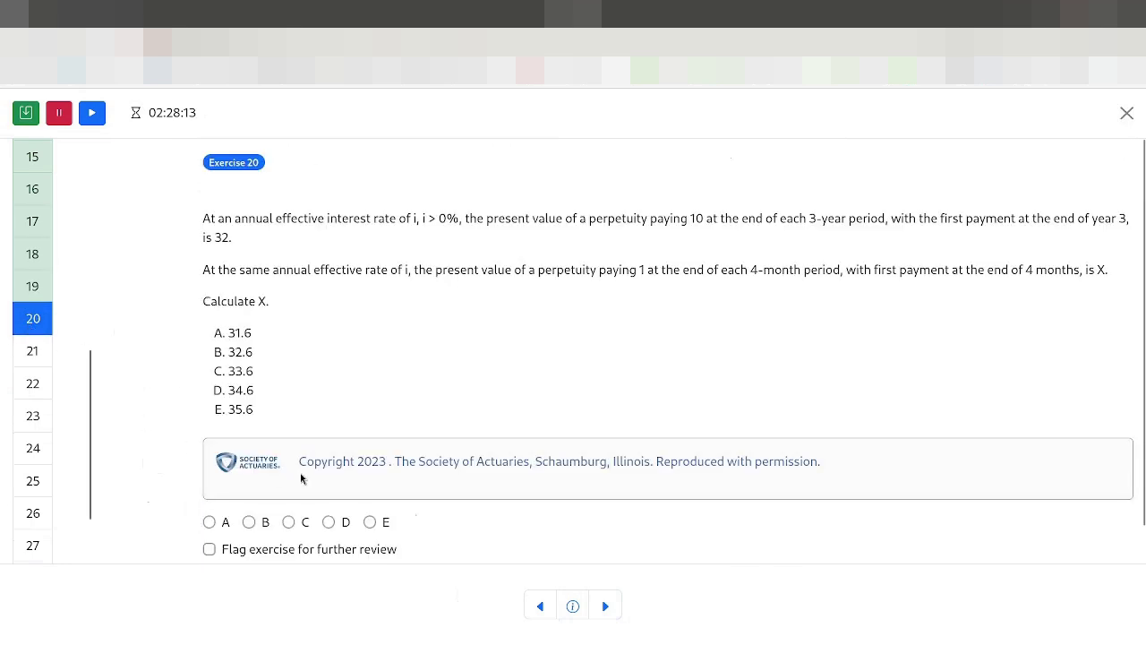
{"action": "scroll", "coordinate": [295, 484], "scroll_direction": "down", "scroll_amount": 1}
{"action": "left_click", "coordinate": [289, 487]}
Step: Answer Exercises 21–26 with A, C, D, B, A and B
{"action": "left_click", "coordinate": [33, 350]}
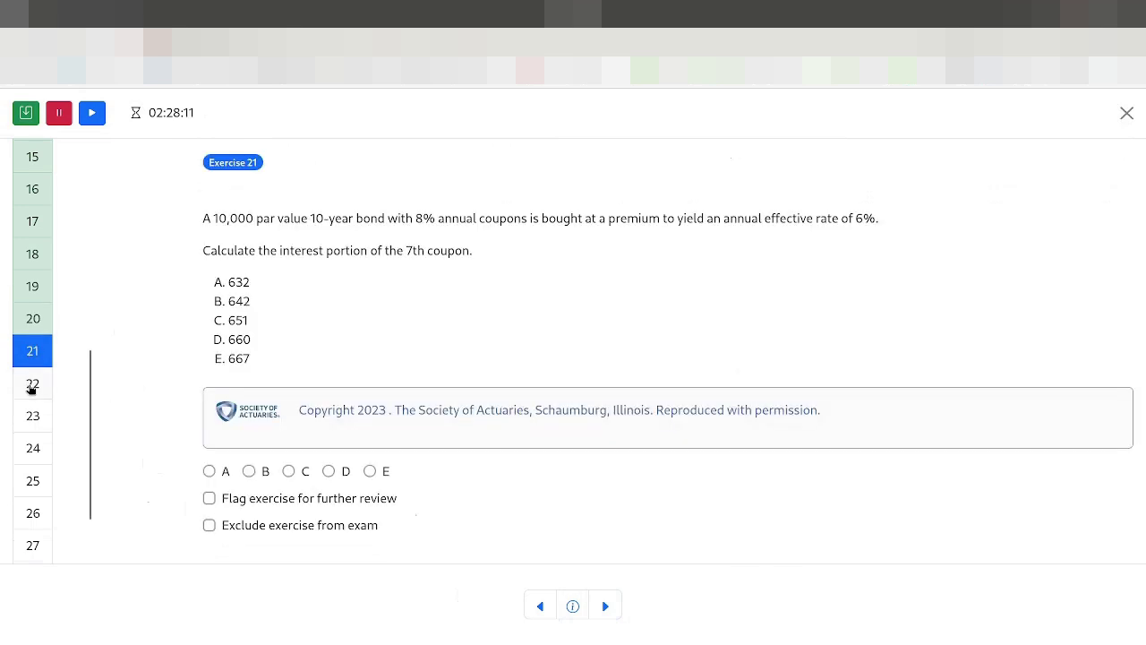
{"action": "left_click", "coordinate": [211, 471]}
{"action": "left_click", "coordinate": [33, 385]}
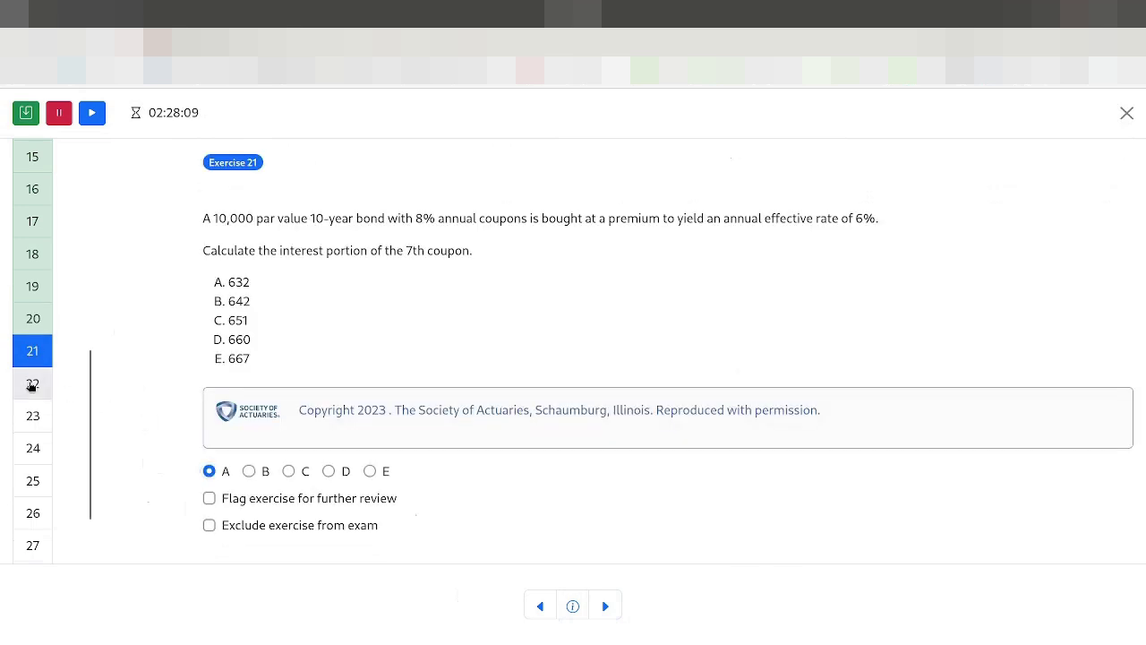
{"action": "left_click", "coordinate": [287, 490]}
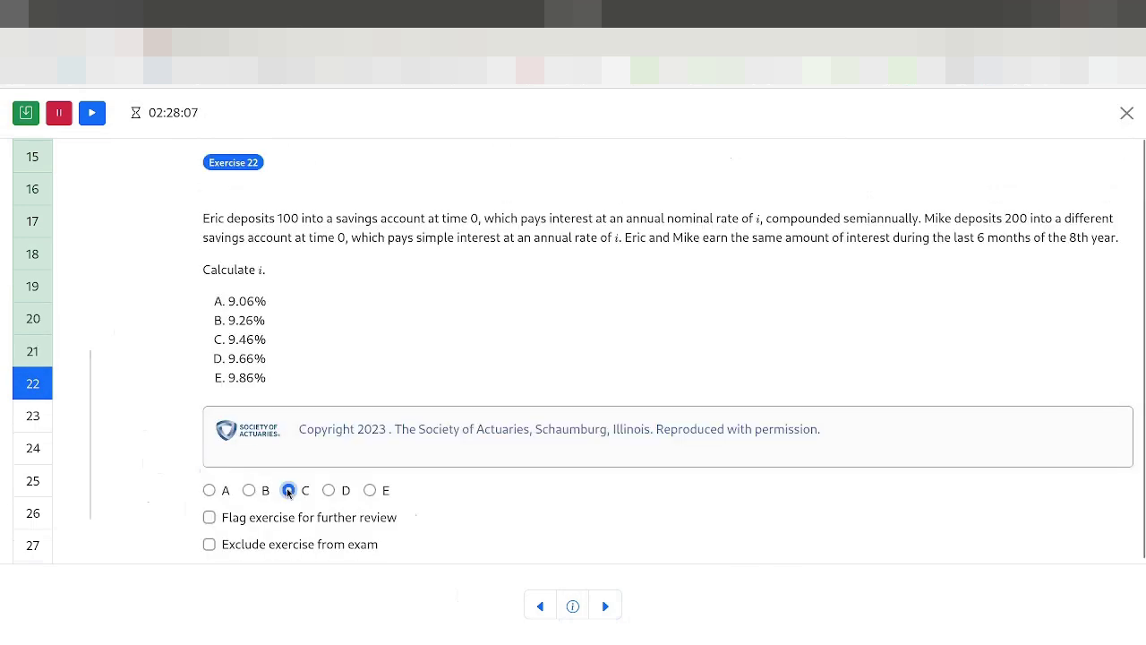
{"action": "left_click", "coordinate": [32, 416]}
{"action": "left_click", "coordinate": [328, 509]}
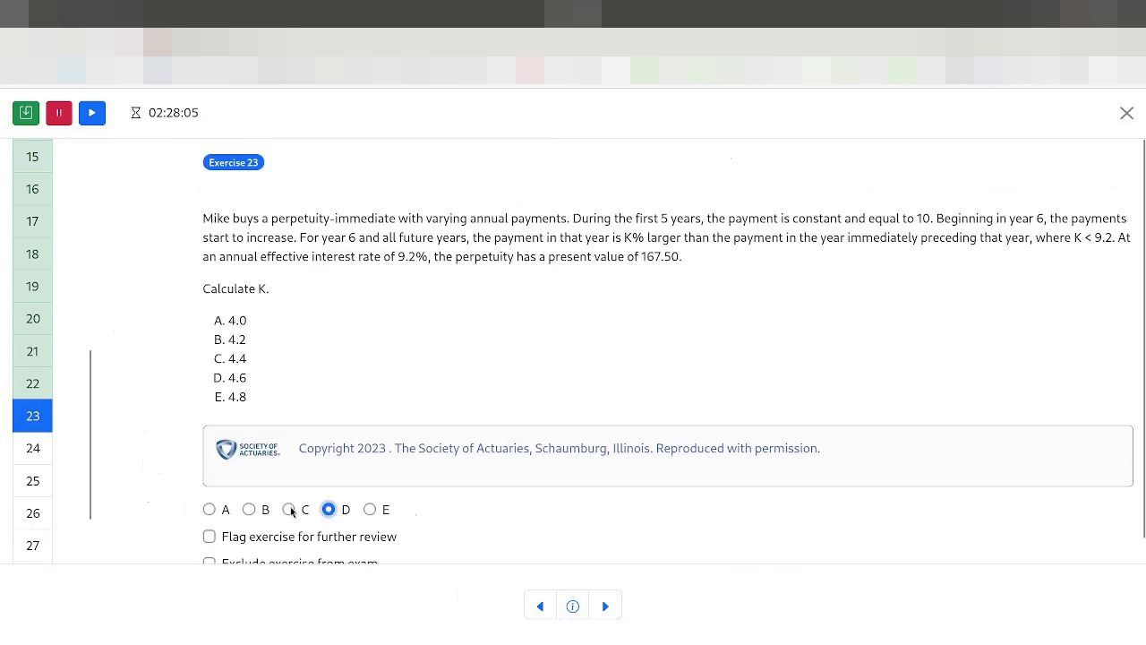
{"action": "left_click", "coordinate": [32, 447]}
{"action": "left_click", "coordinate": [249, 485]}
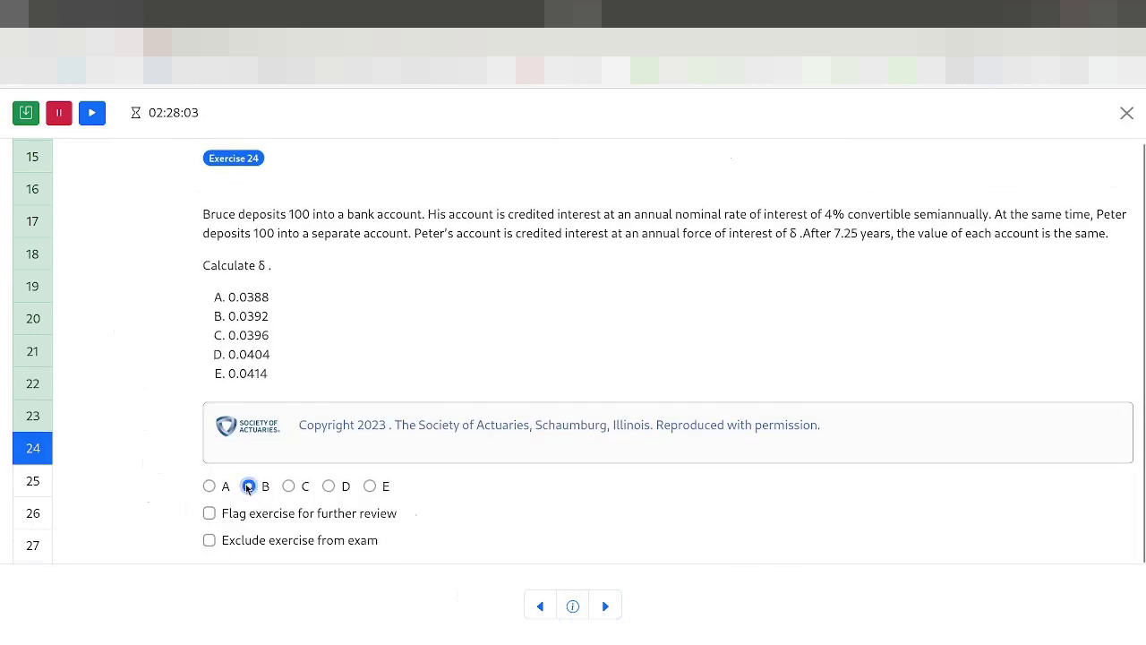
{"action": "left_click", "coordinate": [38, 480]}
{"action": "left_click", "coordinate": [208, 492]}
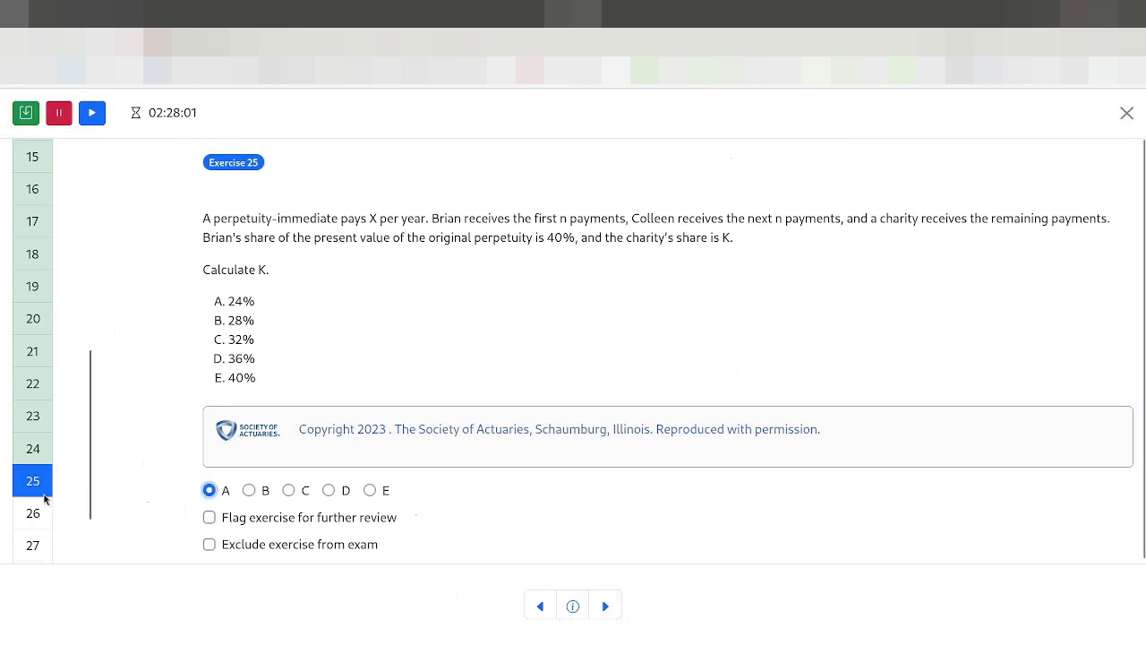
{"action": "left_click", "coordinate": [33, 510]}
{"action": "left_click", "coordinate": [251, 491]}
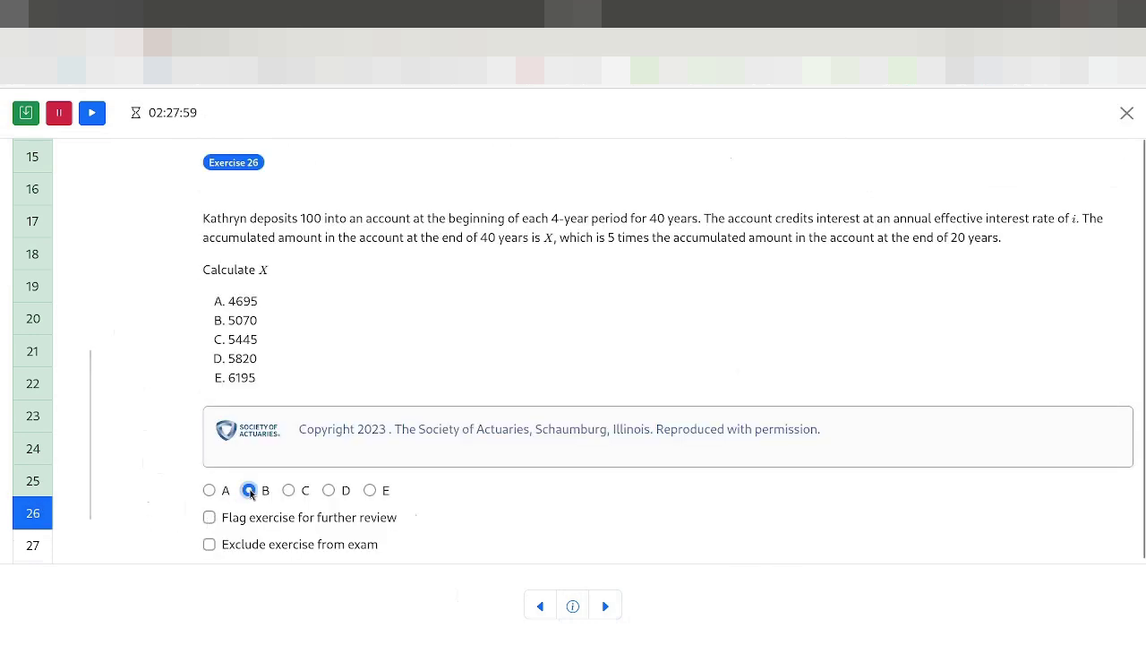
Step: Answer Exercises 27, 28 and 29 with D, A and B, ending on Exercise 30
{"action": "left_click", "coordinate": [33, 543]}
{"action": "scroll", "coordinate": [312, 492], "scroll_direction": "down", "scroll_amount": 1}
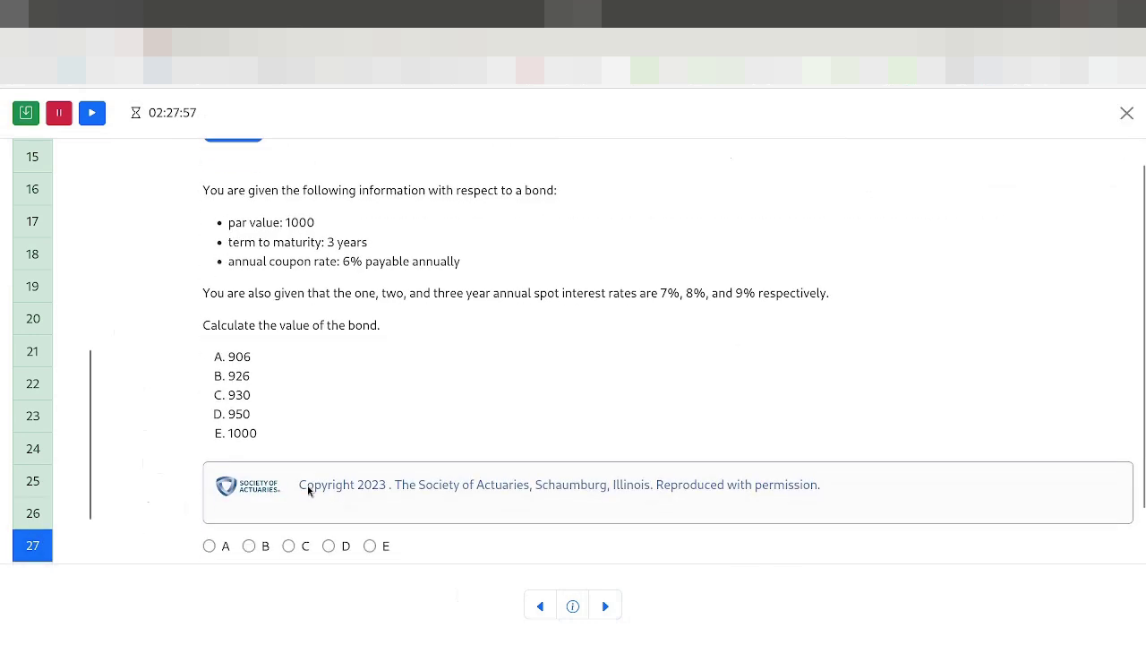
{"action": "left_click", "coordinate": [329, 486]}
{"action": "scroll", "coordinate": [34, 495], "scroll_direction": "down", "scroll_amount": 1}
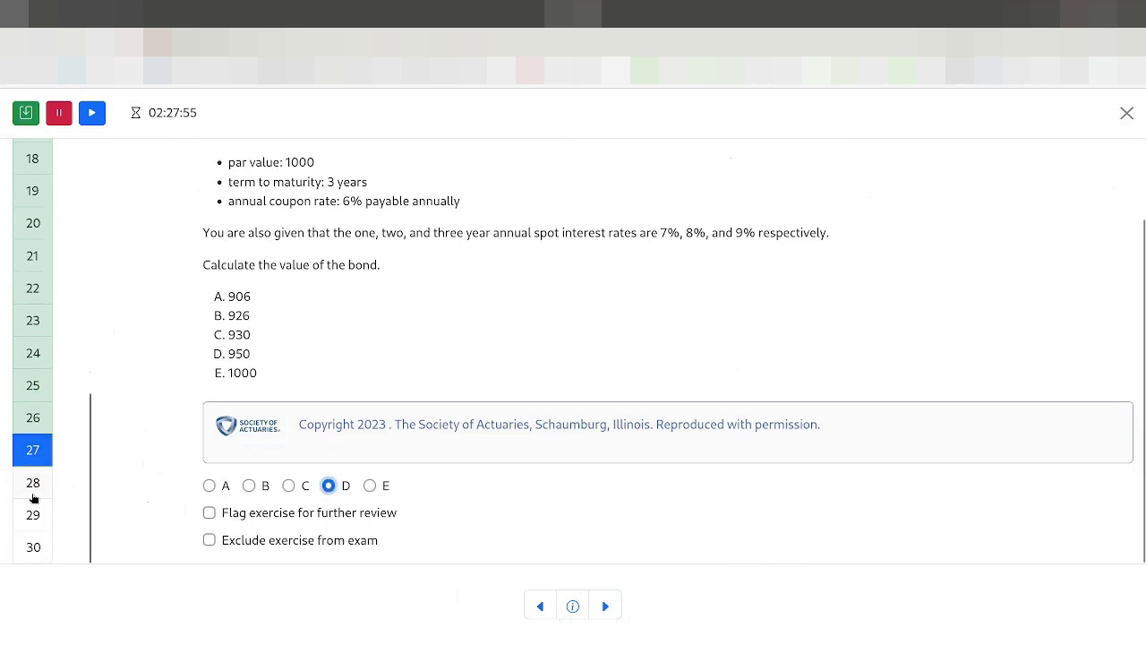
{"action": "left_click", "coordinate": [40, 484]}
{"action": "left_click", "coordinate": [209, 529]}
{"action": "scroll", "coordinate": [179, 519], "scroll_direction": "down", "scroll_amount": 1}
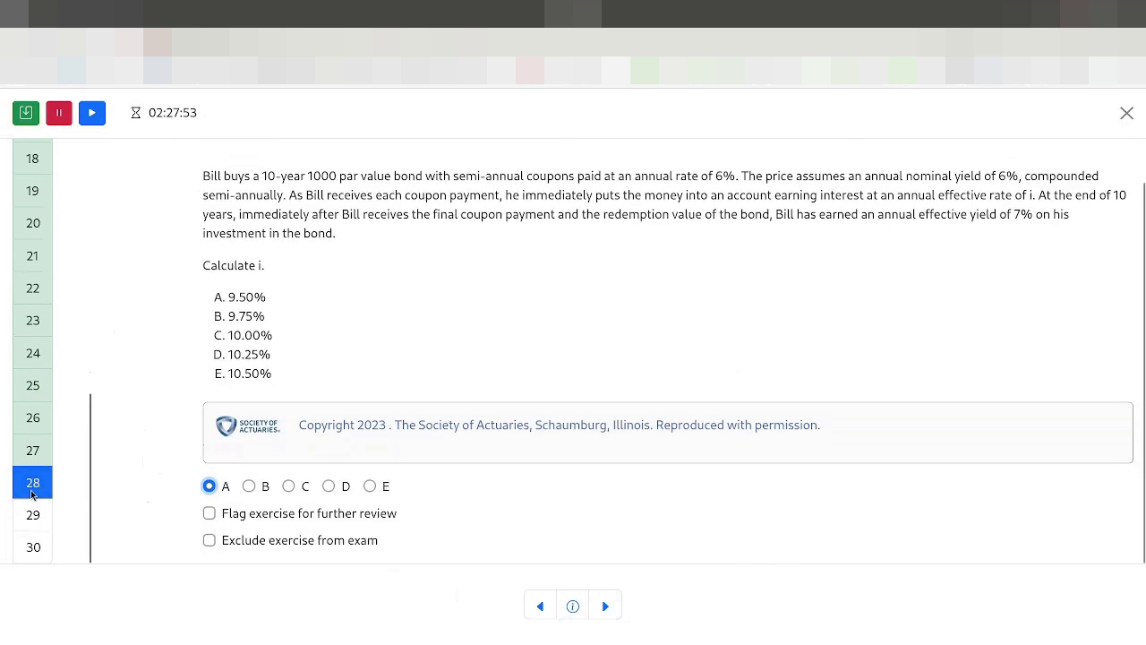
{"action": "left_click", "coordinate": [36, 516]}
{"action": "scroll", "coordinate": [260, 515], "scroll_direction": "down", "scroll_amount": 2}
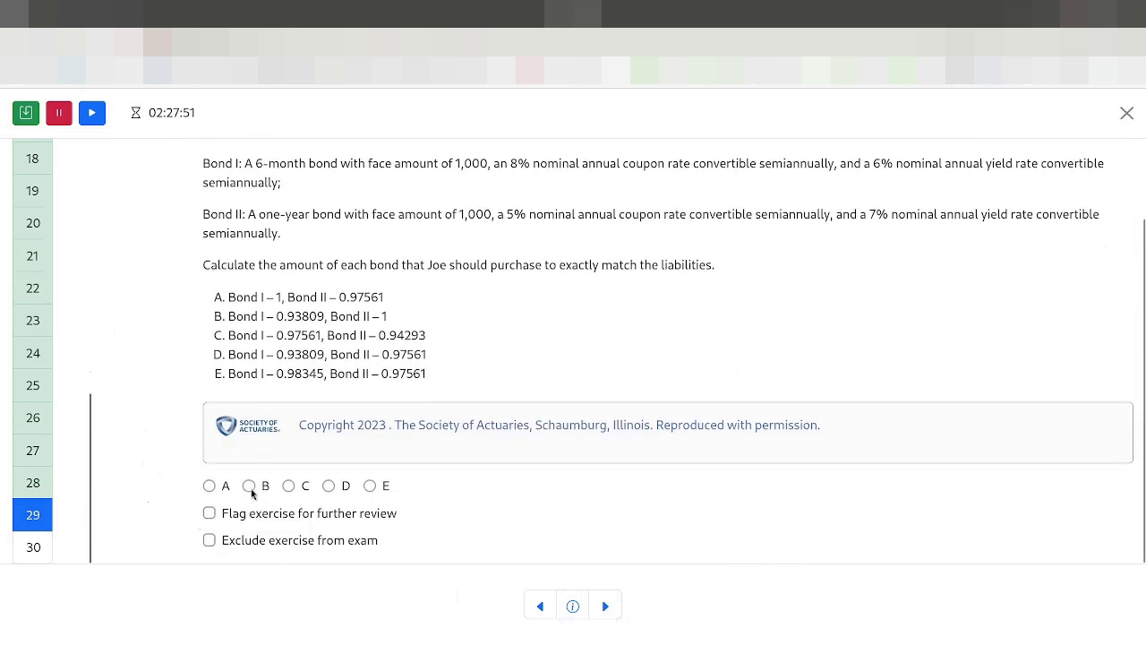
{"action": "left_click", "coordinate": [248, 486]}
{"action": "left_click", "coordinate": [38, 547]}
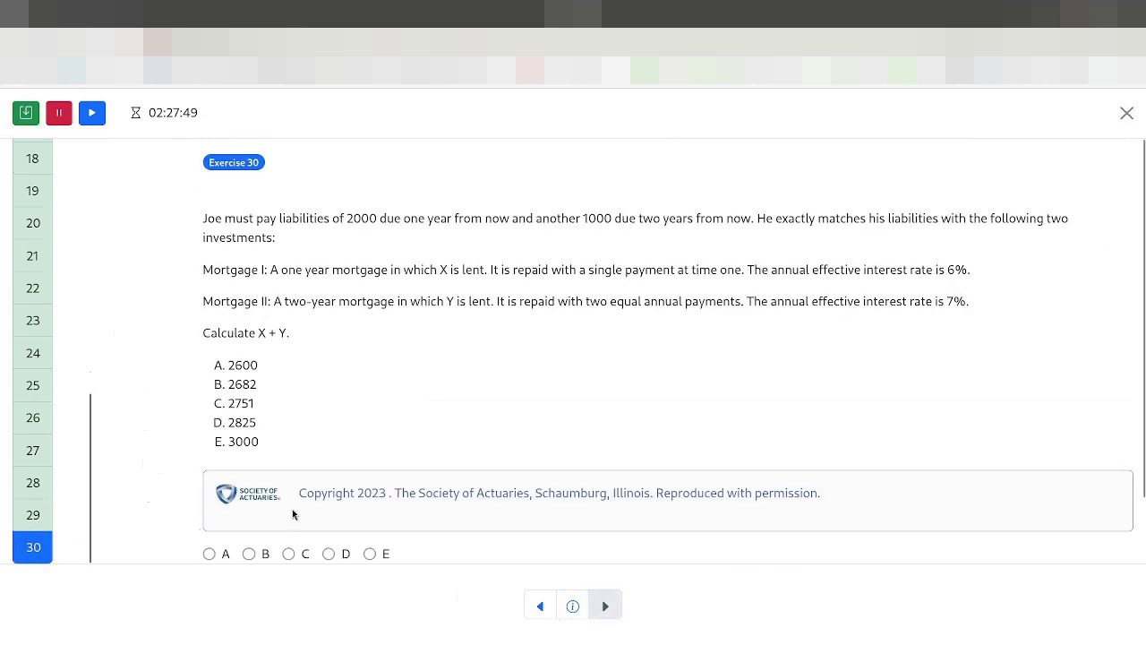
Step: Select answer E for exercise 30
{"action": "left_click", "coordinate": [370, 554]}
{"action": "scroll", "coordinate": [26, 422], "scroll_direction": "up", "scroll_amount": 6}
{"action": "scroll", "coordinate": [32, 340], "scroll_direction": "down", "scroll_amount": 6}
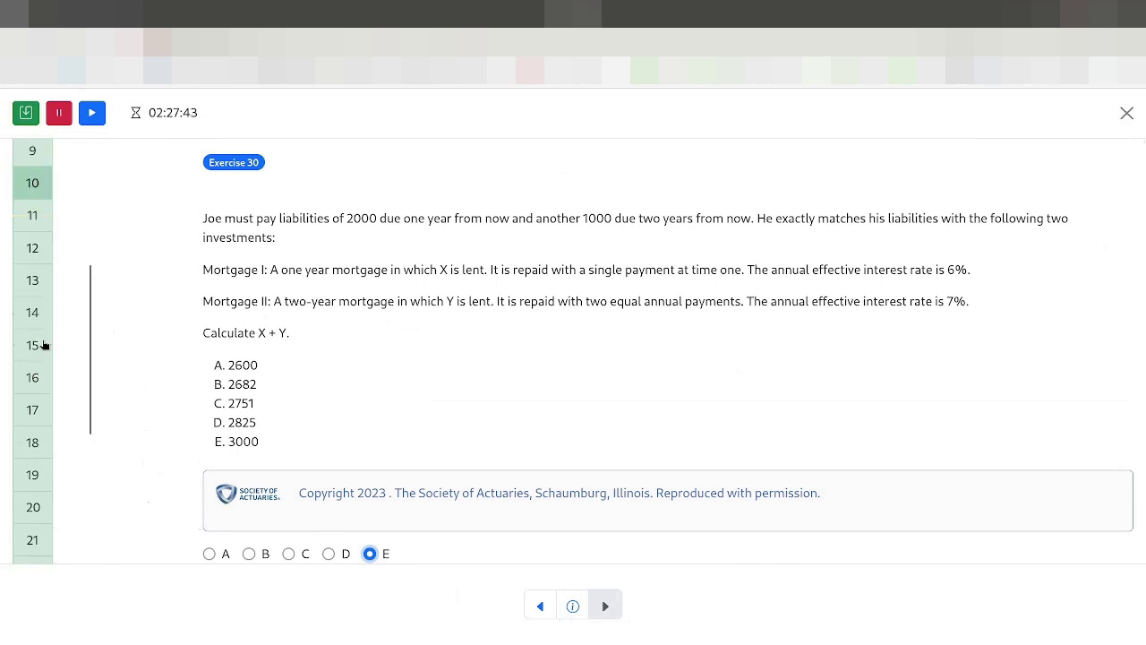
{"action": "scroll", "coordinate": [39, 523], "scroll_direction": "up", "scroll_amount": 6}
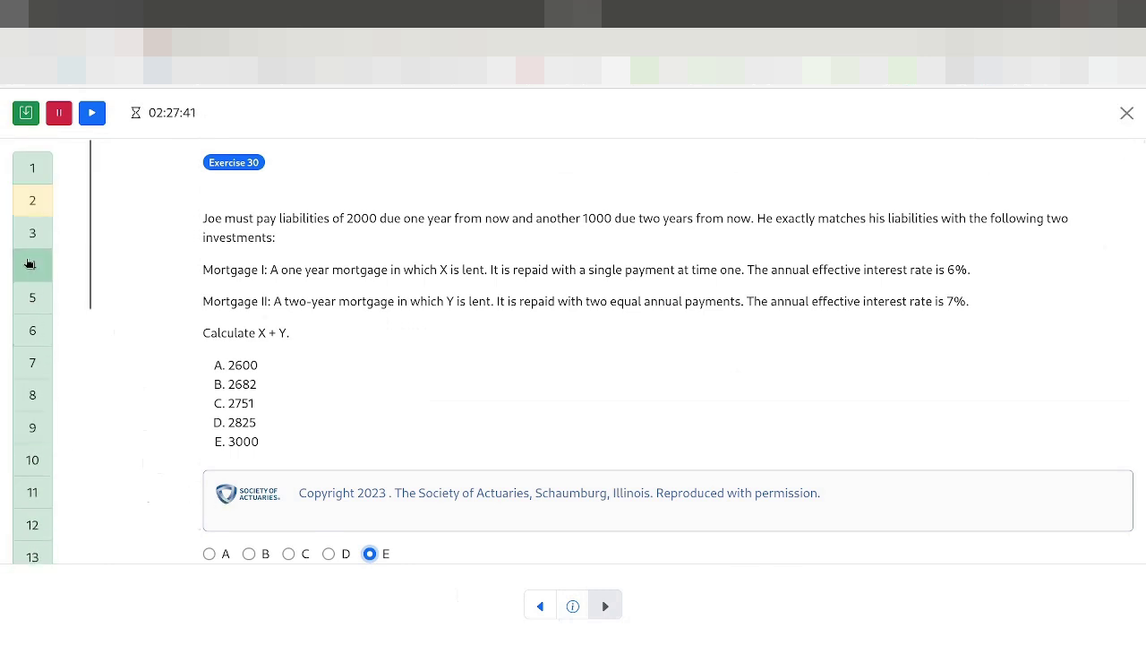
{"action": "scroll", "coordinate": [36, 269], "scroll_direction": "down", "scroll_amount": 5}
{"action": "scroll", "coordinate": [44, 307], "scroll_direction": "up", "scroll_amount": 5}
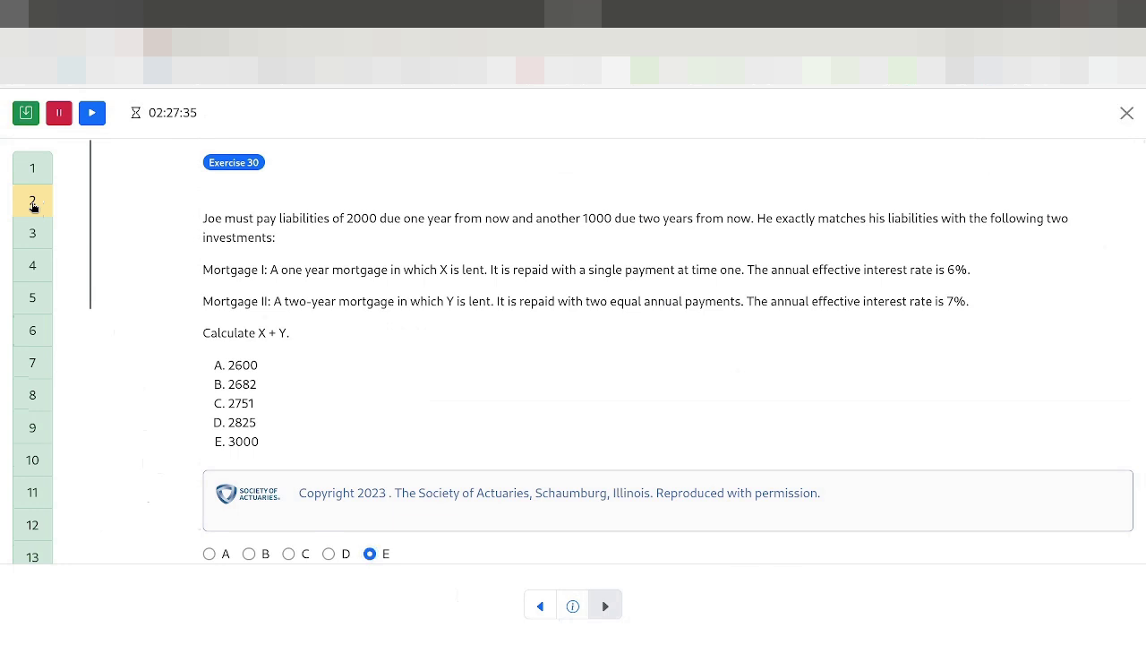
Step: Clear the 'Flag exercise for further review' checkbox on exercise 2
{"action": "left_click", "coordinate": [34, 206]}
{"action": "scroll", "coordinate": [205, 519], "scroll_direction": "down", "scroll_amount": 1}
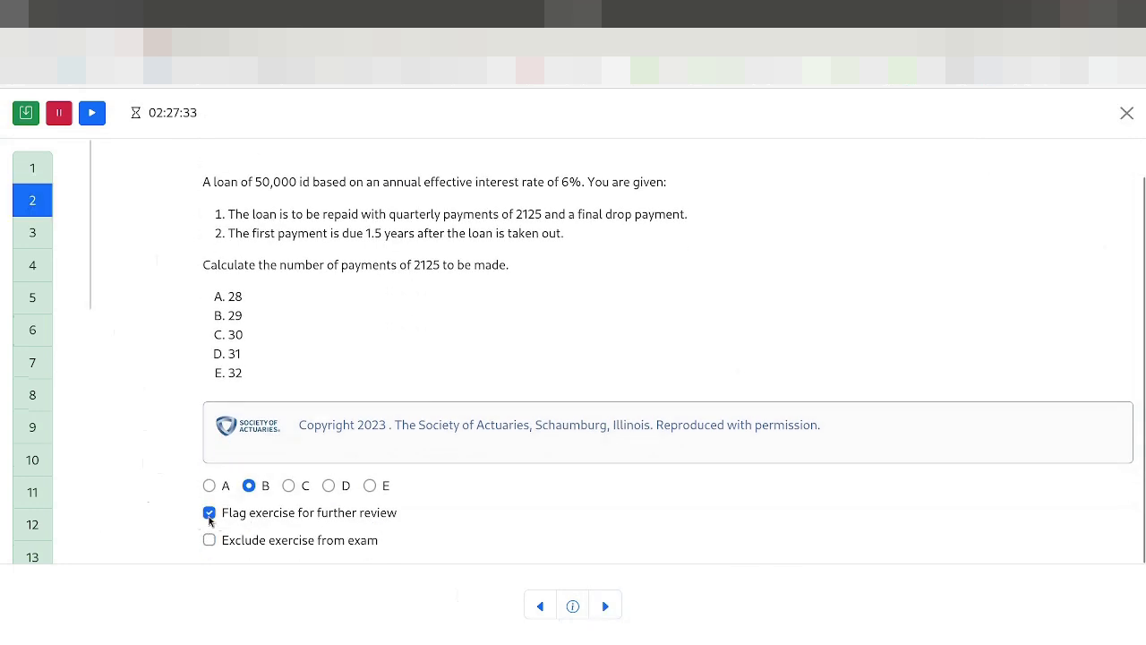
{"action": "left_click", "coordinate": [210, 518]}
{"action": "scroll", "coordinate": [107, 364], "scroll_direction": "up", "scroll_amount": 1}
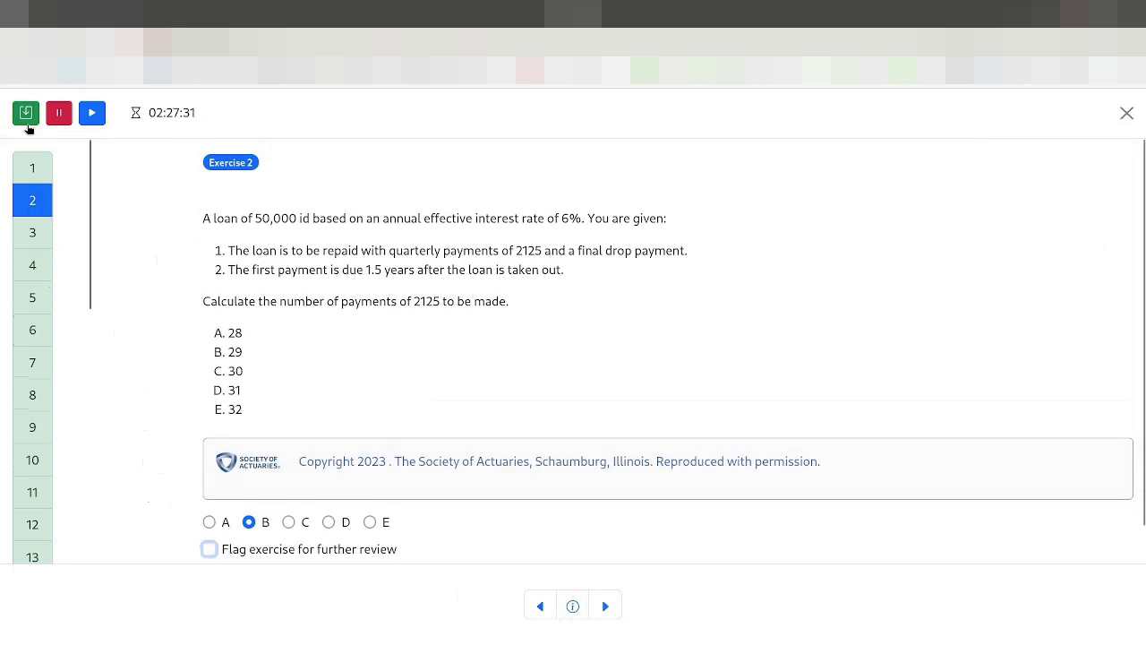
{"action": "scroll", "coordinate": [143, 461], "scroll_direction": "down", "scroll_amount": 1}
Step: Submit the exam and confirm with OK to display the results table
{"action": "scroll", "coordinate": [170, 447], "scroll_direction": "up", "scroll_amount": 1}
{"action": "scroll", "coordinate": [69, 363], "scroll_direction": "down", "scroll_amount": 4}
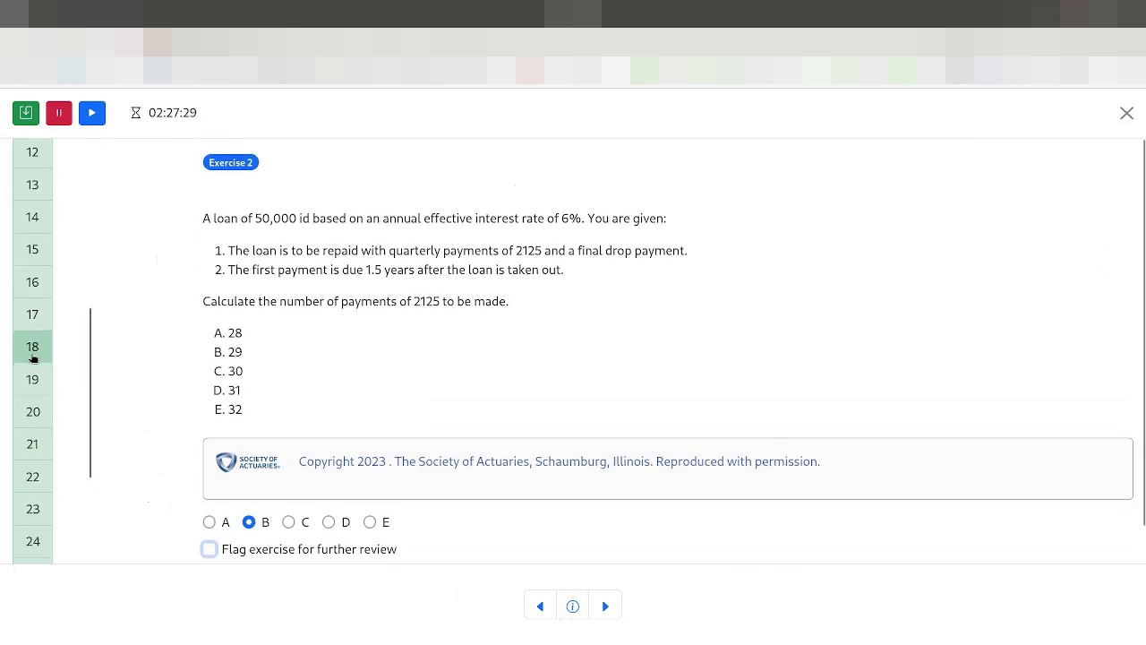
{"action": "scroll", "coordinate": [74, 388], "scroll_direction": "up", "scroll_amount": 4}
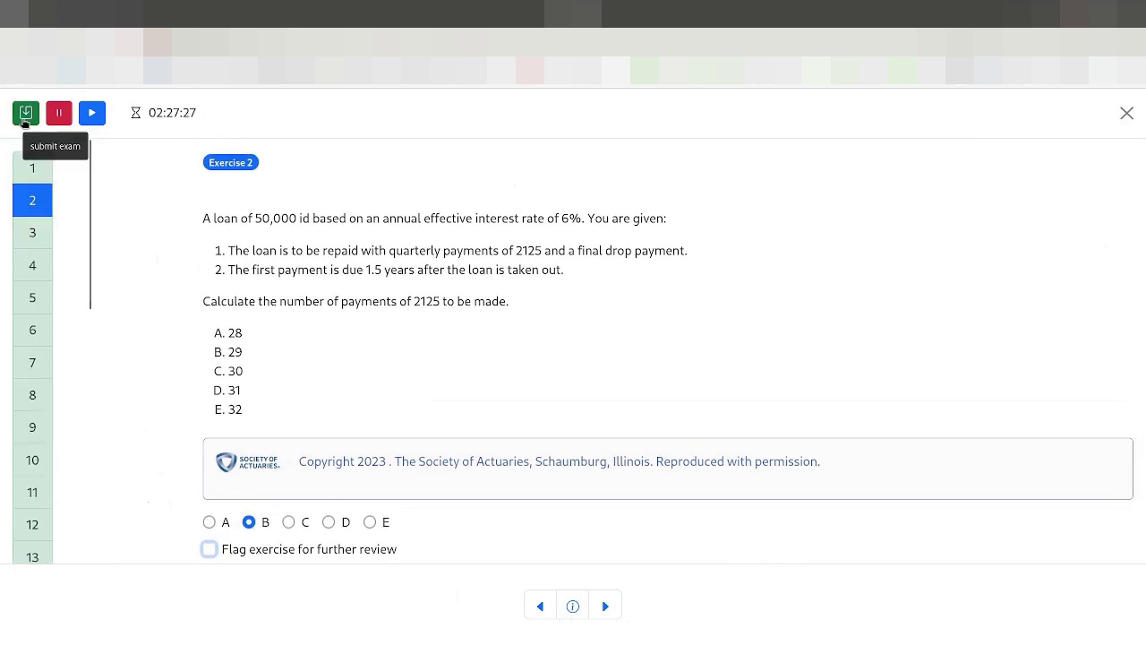
{"action": "left_click", "coordinate": [25, 115]}
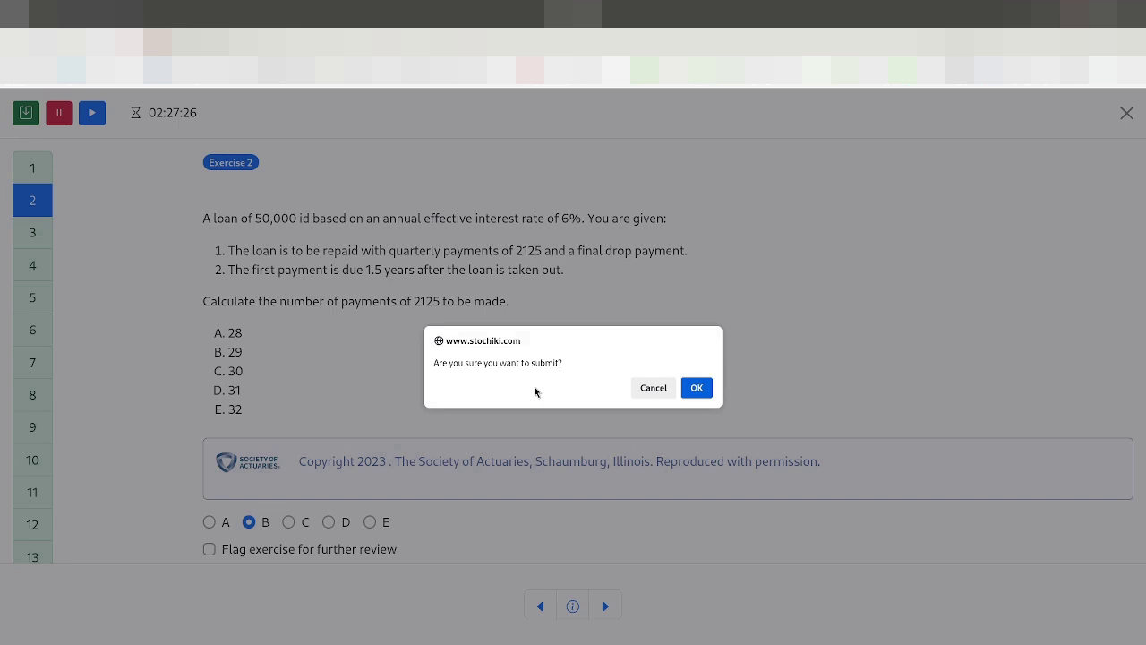
{"action": "left_click", "coordinate": [696, 389]}
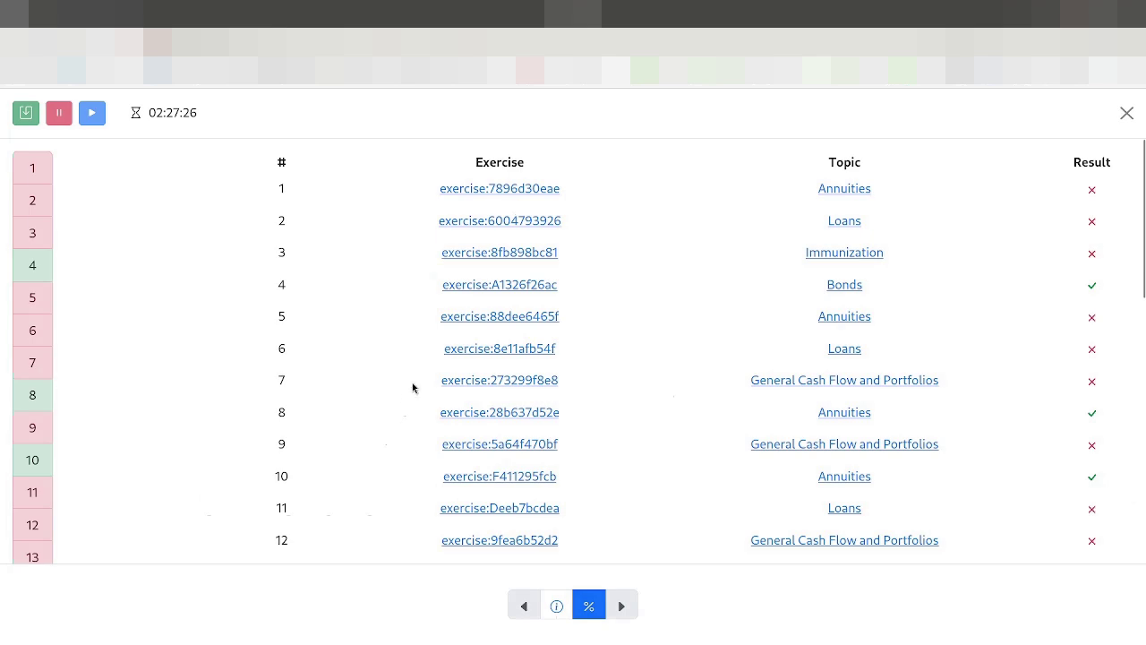
{"action": "scroll", "coordinate": [415, 390], "scroll_direction": "down", "scroll_amount": 6}
{"action": "scroll", "coordinate": [524, 428], "scroll_direction": "up", "scroll_amount": 3}
{"action": "scroll", "coordinate": [523, 422], "scroll_direction": "down", "scroll_amount": 2}
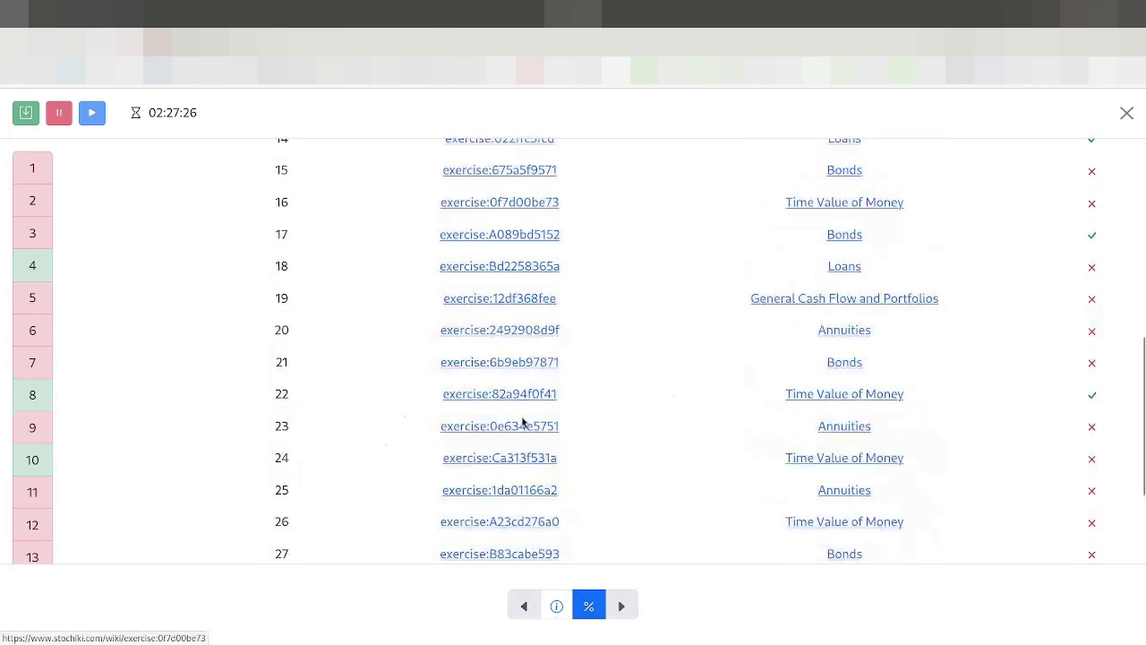
{"action": "scroll", "coordinate": [523, 422], "scroll_direction": "down", "scroll_amount": 2}
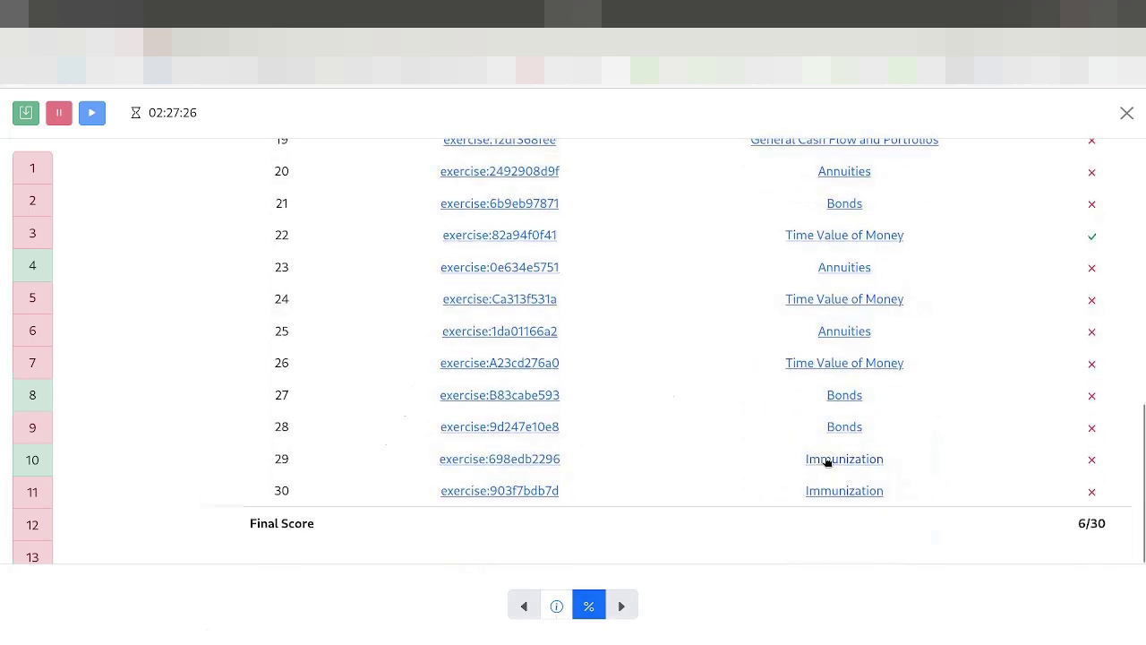
{"action": "scroll", "coordinate": [797, 448], "scroll_direction": "up", "scroll_amount": 7}
{"action": "scroll", "coordinate": [483, 400], "scroll_direction": "down", "scroll_amount": 7}
{"action": "scroll", "coordinate": [483, 399], "scroll_direction": "up", "scroll_amount": 7}
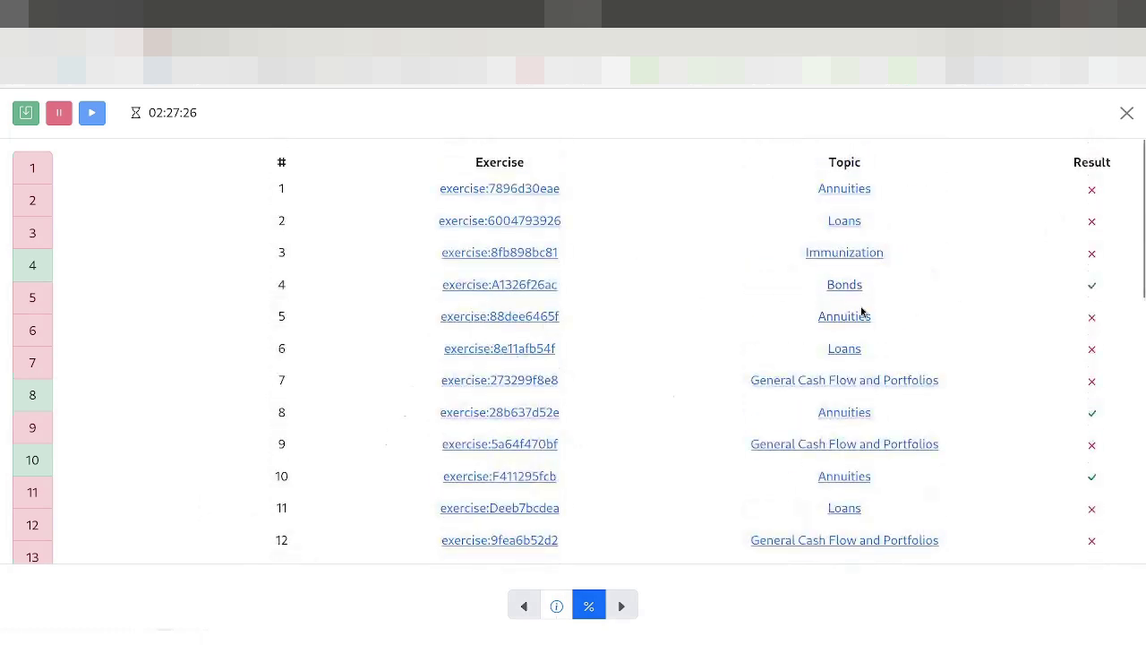
{"action": "scroll", "coordinate": [896, 315], "scroll_direction": "down", "scroll_amount": 7}
{"action": "scroll", "coordinate": [890, 492], "scroll_direction": "up", "scroll_amount": 3}
{"action": "scroll", "coordinate": [582, 358], "scroll_direction": "up", "scroll_amount": 3}
{"action": "scroll", "coordinate": [595, 318], "scroll_direction": "down", "scroll_amount": 7}
{"action": "scroll", "coordinate": [532, 453], "scroll_direction": "up", "scroll_amount": 7}
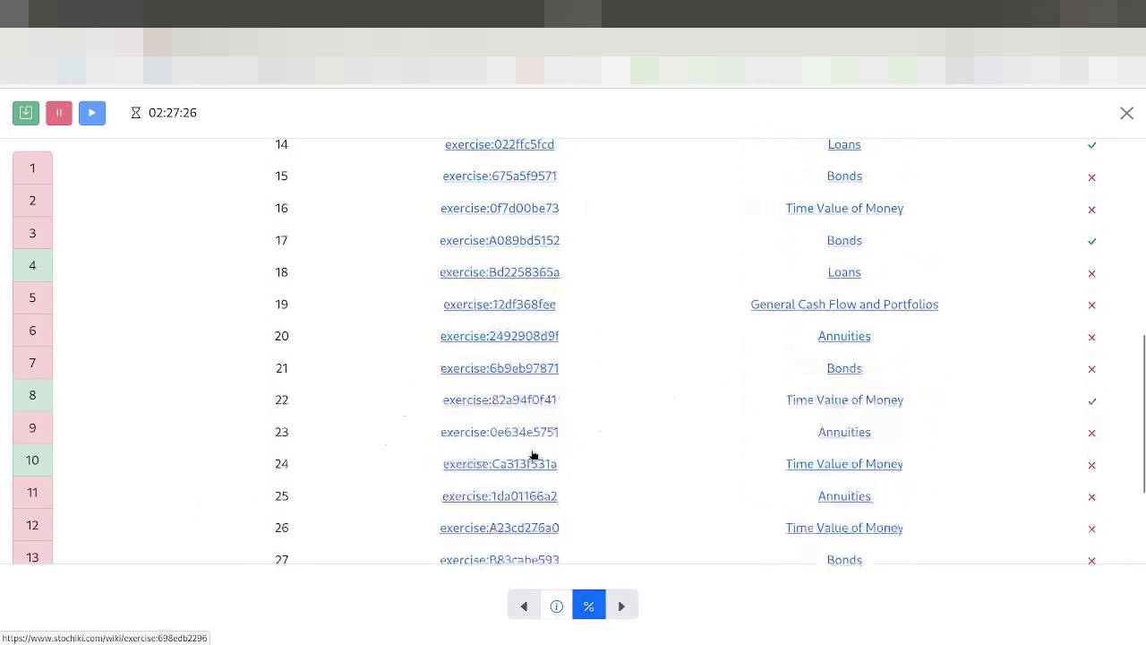
{"action": "scroll", "coordinate": [545, 352], "scroll_direction": "down", "scroll_amount": 7}
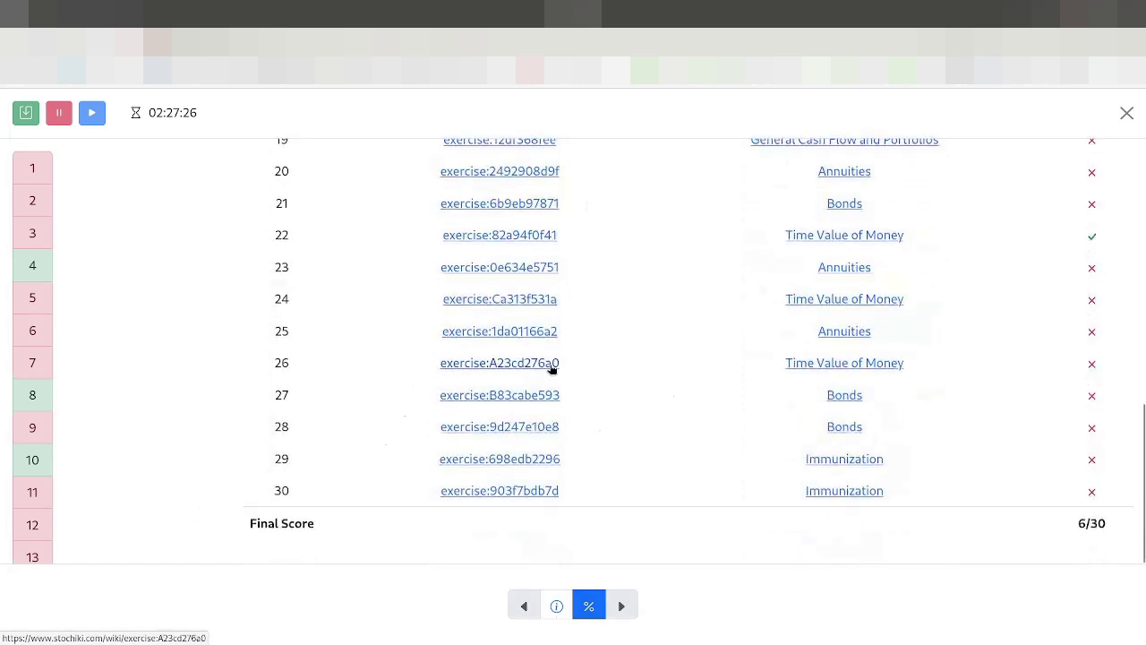